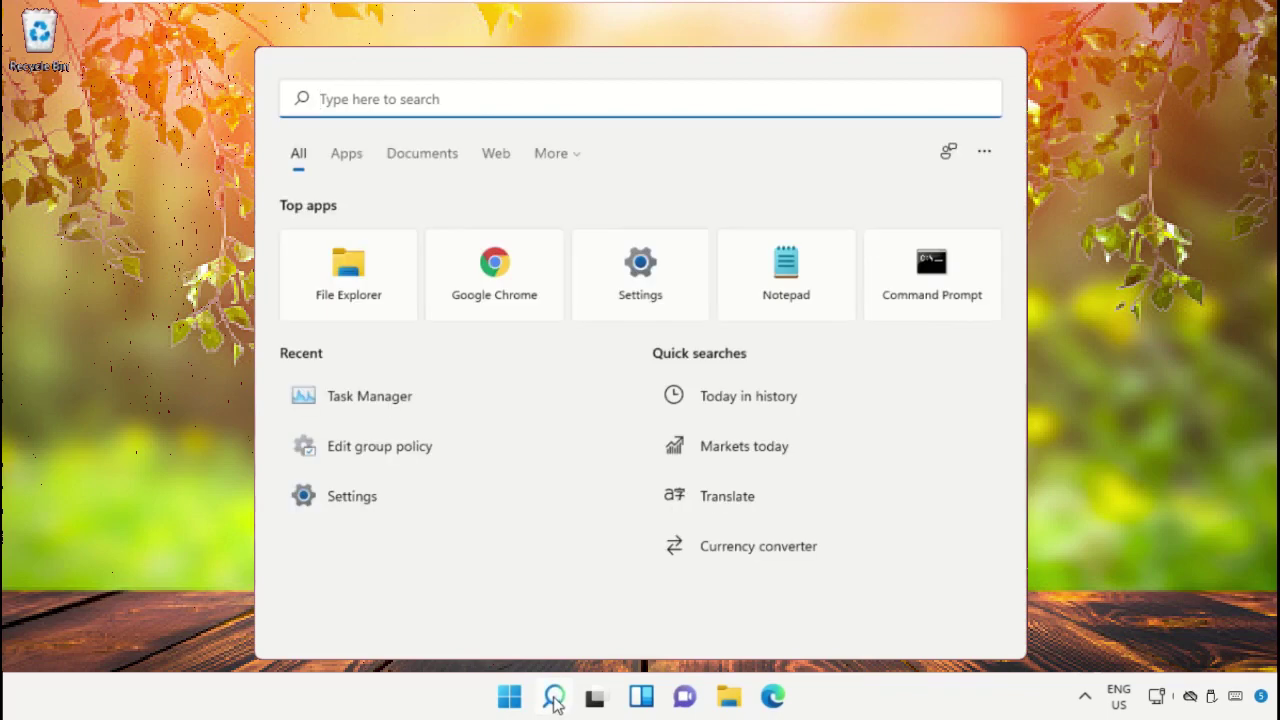
- Search the system for "task manager", open Task Manager, and make its window smaller and reposition it
text(task ma)
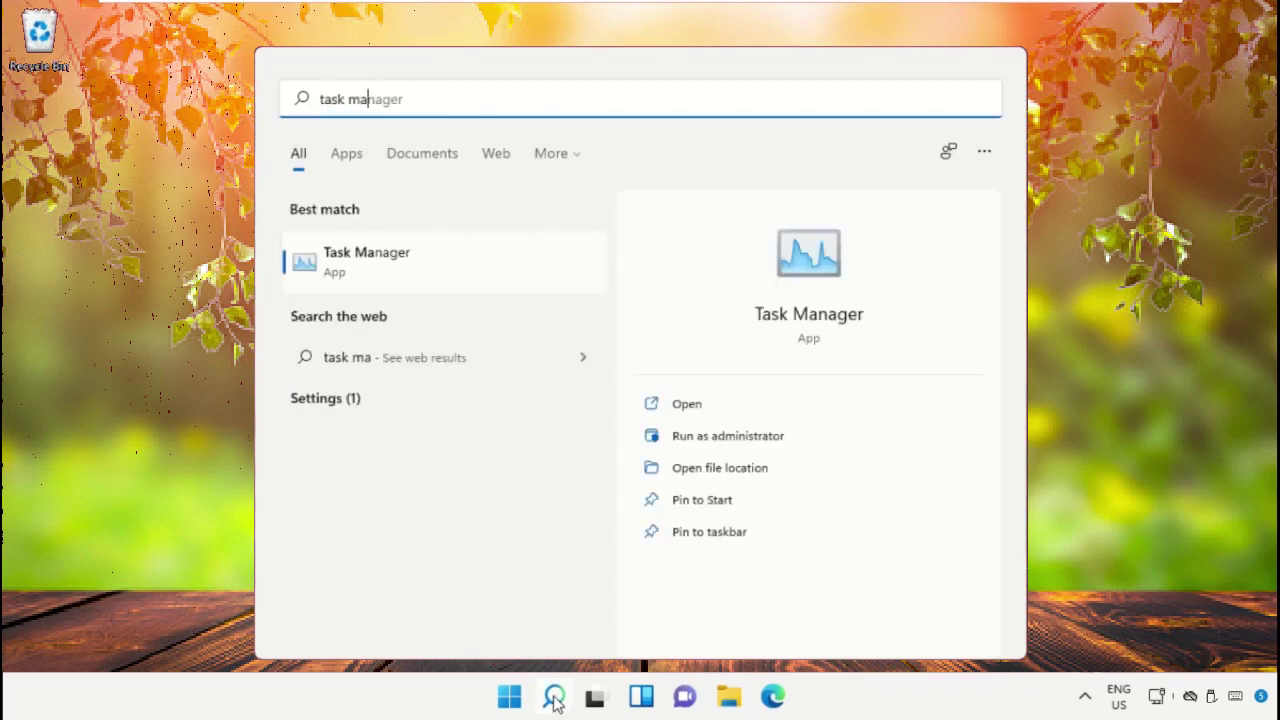
text(nager)
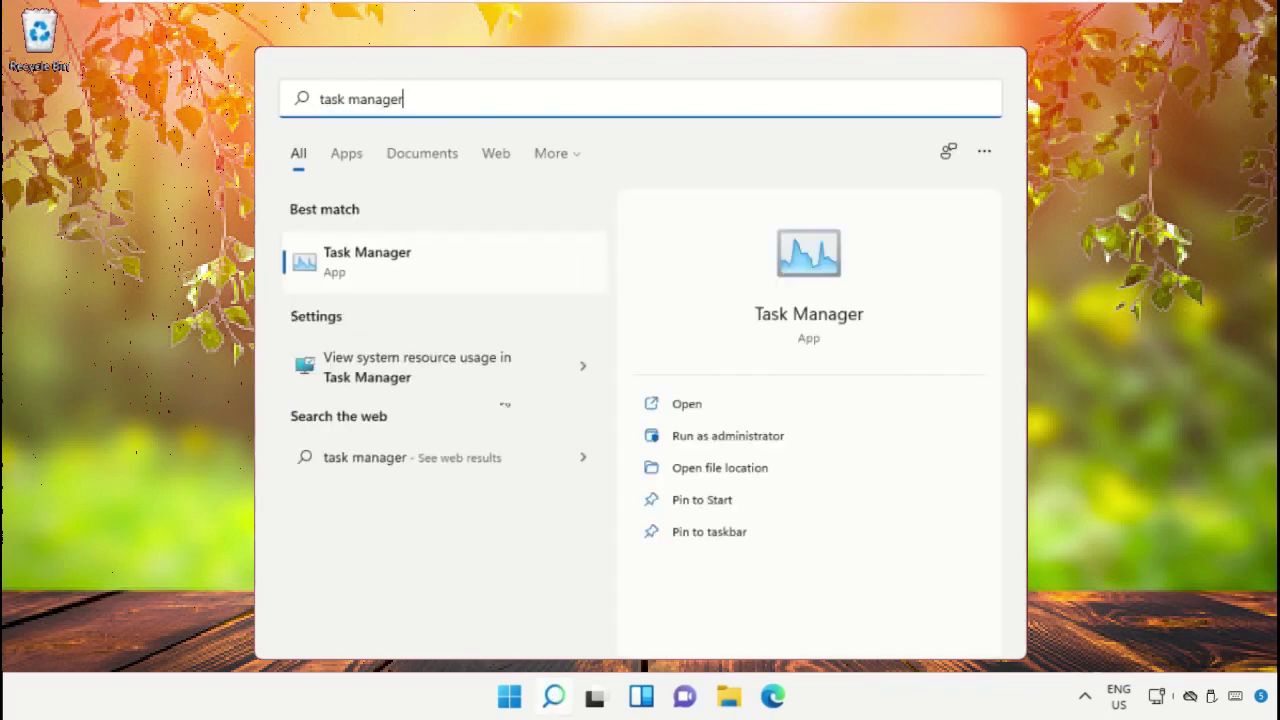
click(372, 250)
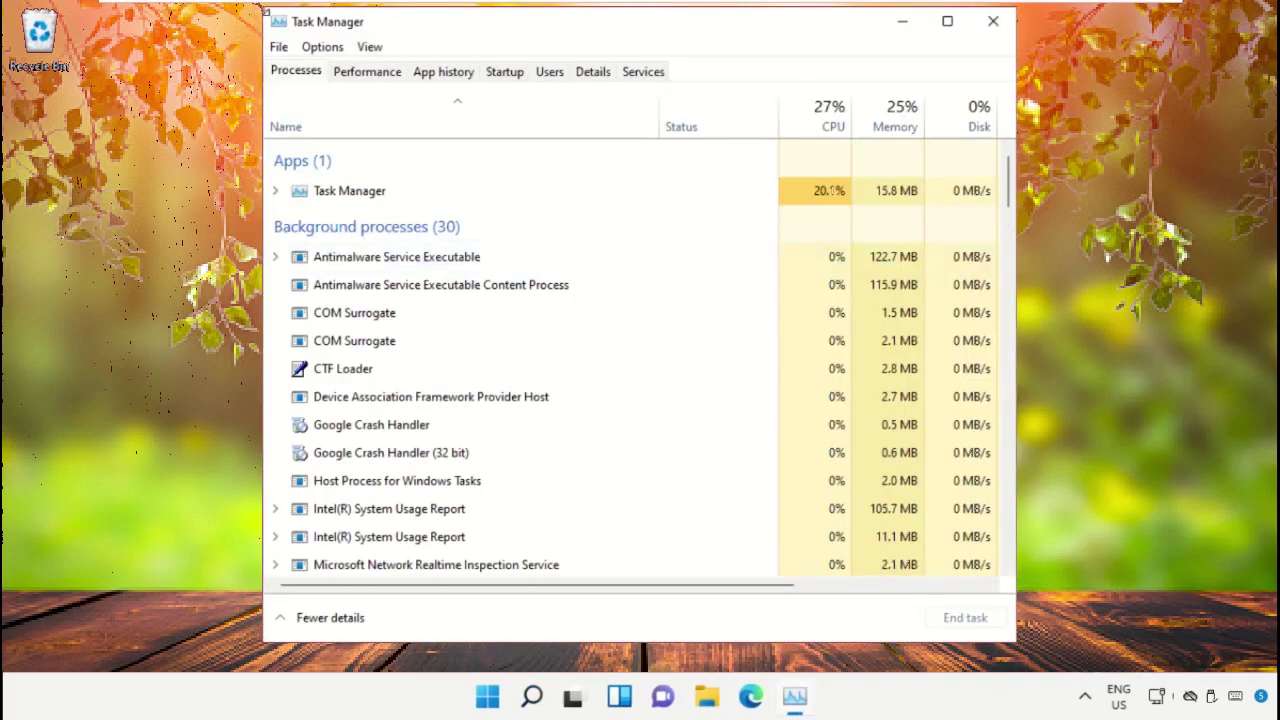
drag(265, 10, 398, 142)
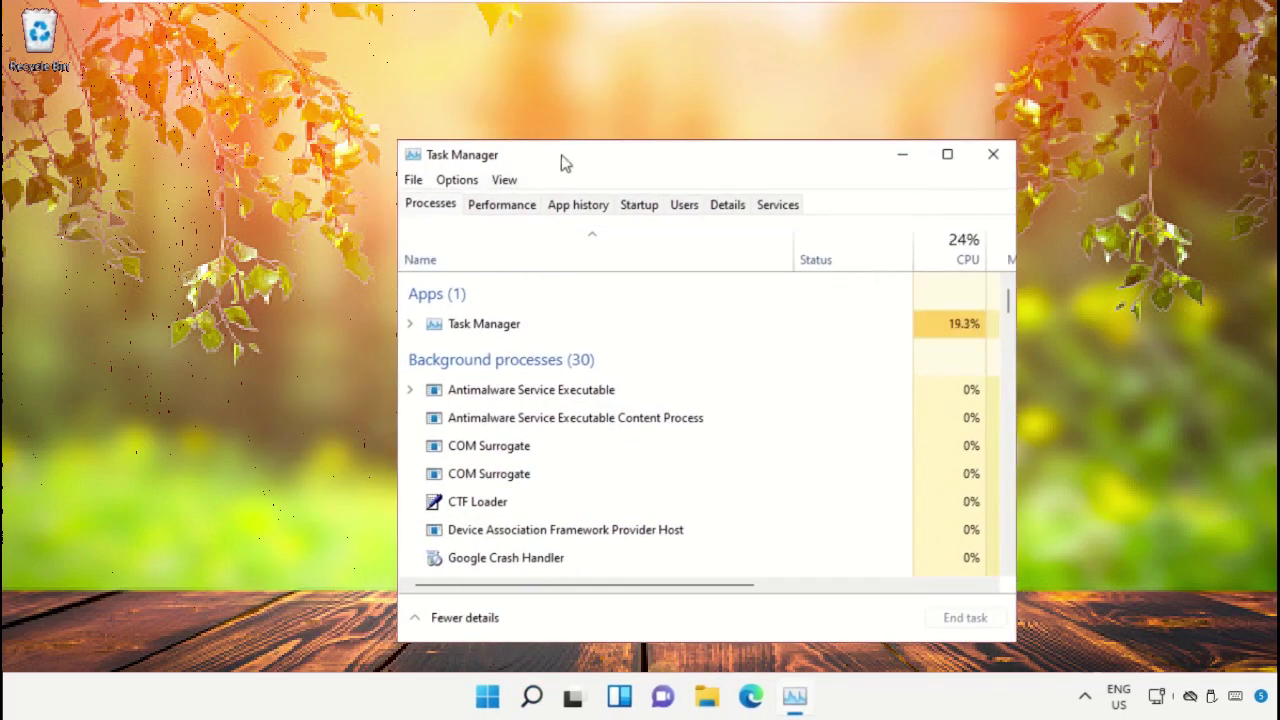
drag(561, 162, 555, 135)
- Start creating a new task in Task Manager and open the file browser to choose its program
click(406, 156)
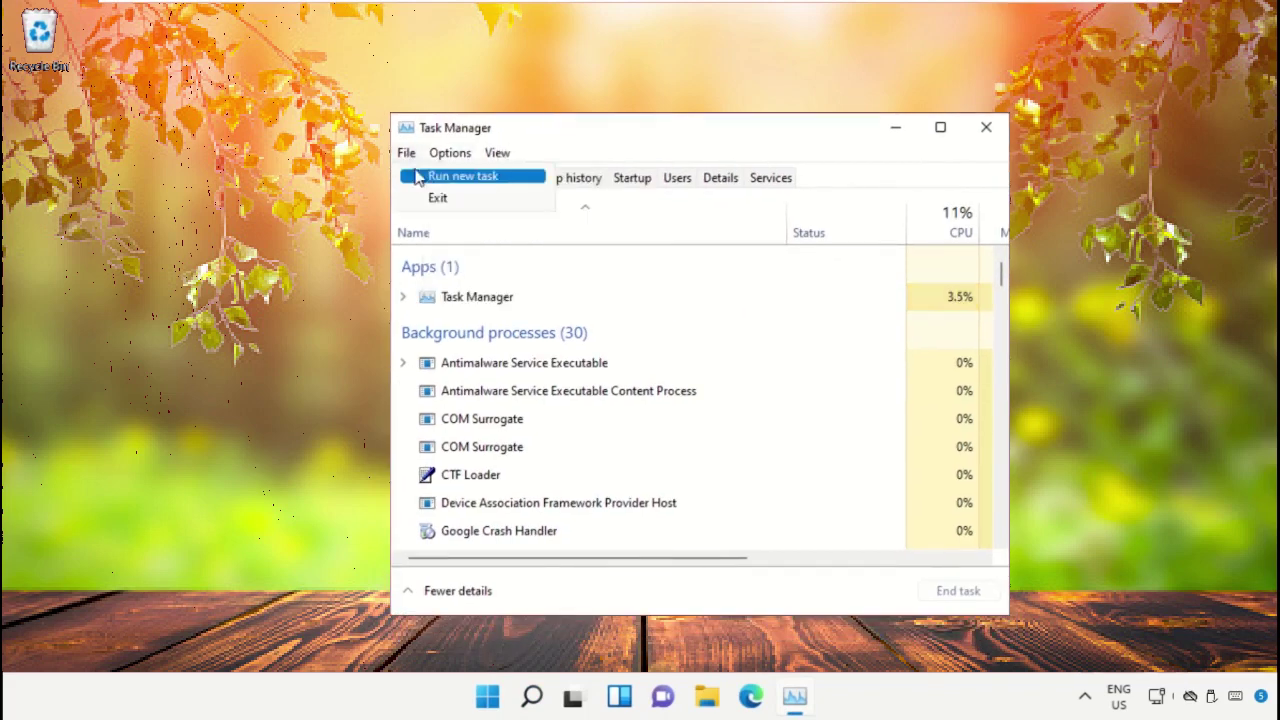
click(436, 180)
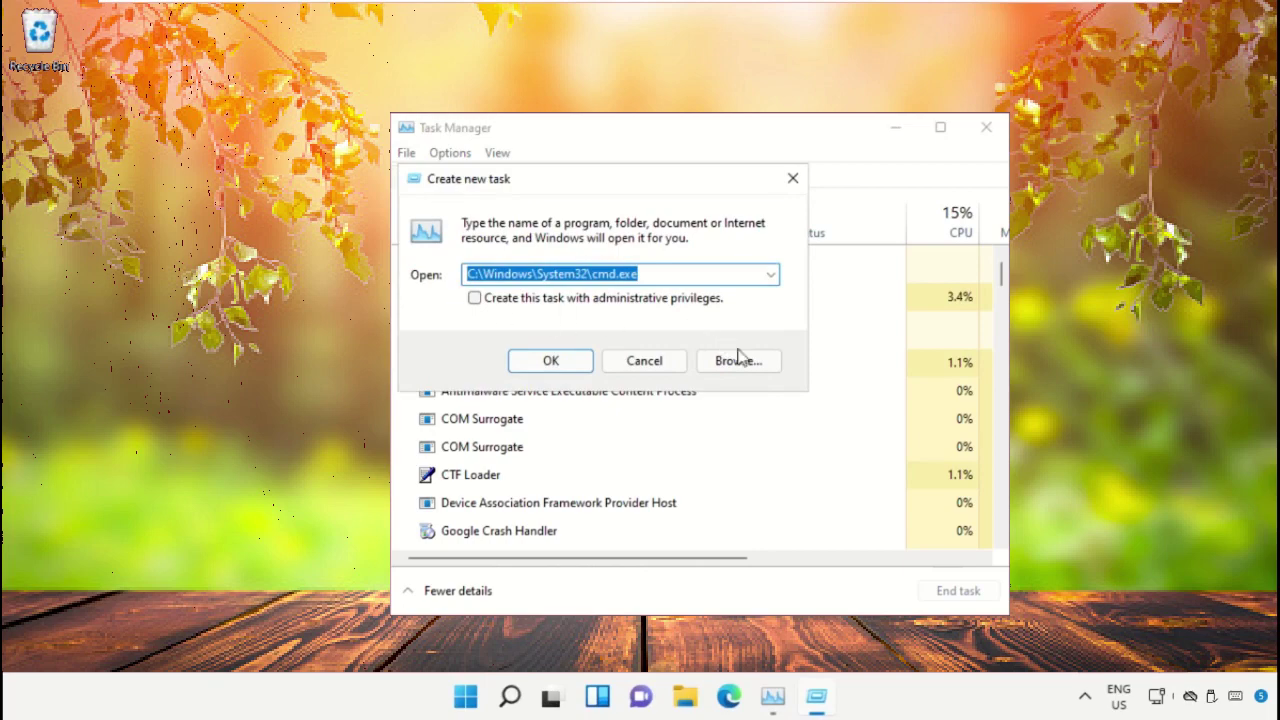
click(750, 368)
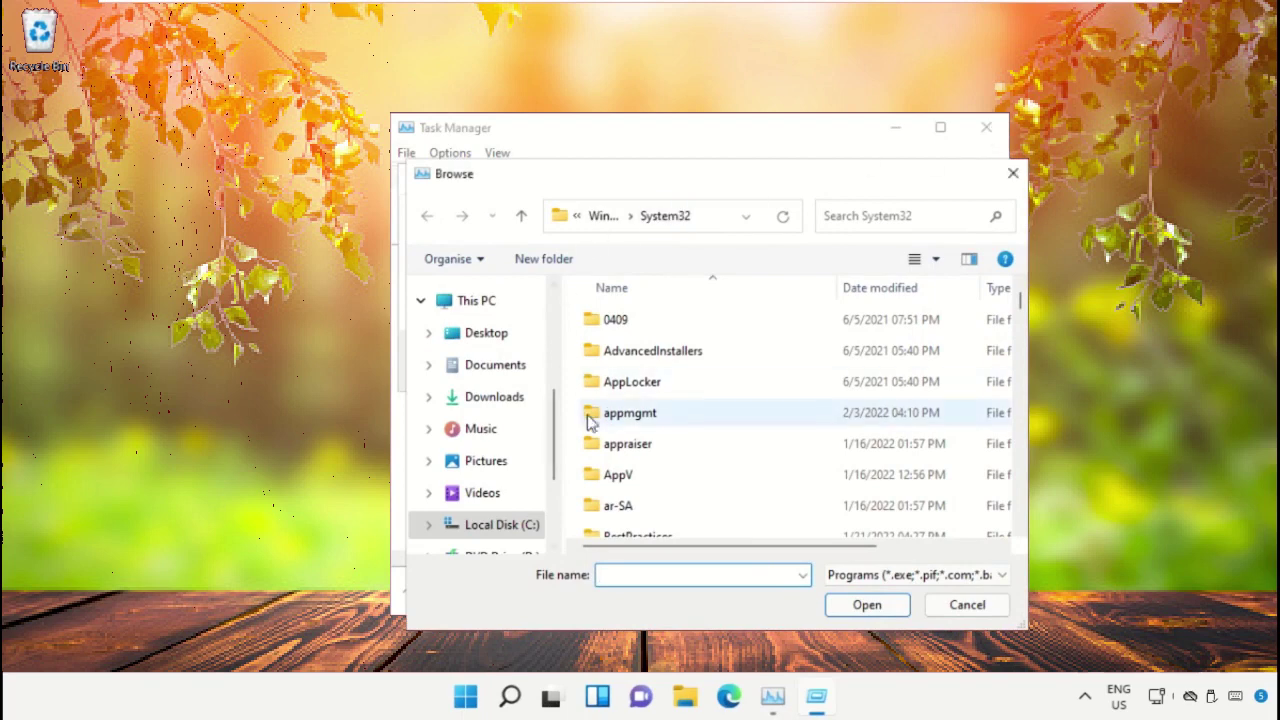
- Browse from This PC to the System32 folder inside the Windows folder on Local Disk (C:)
click(478, 304)
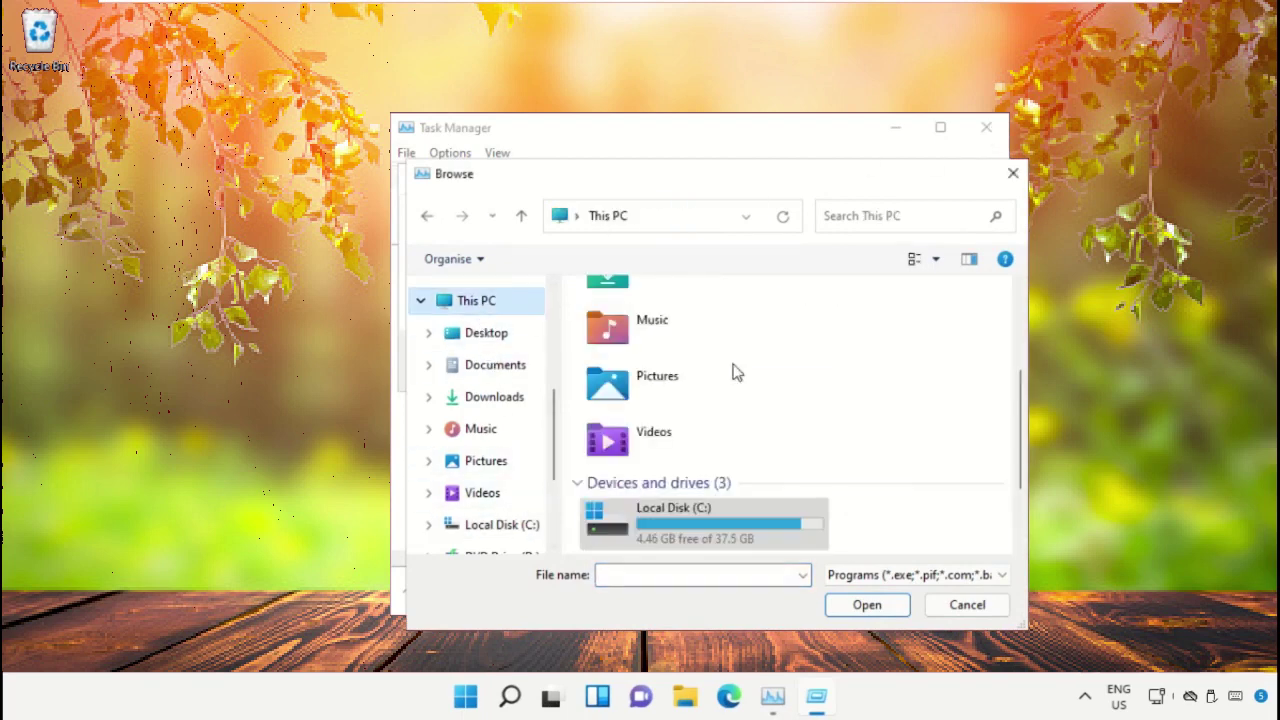
double_click(718, 512)
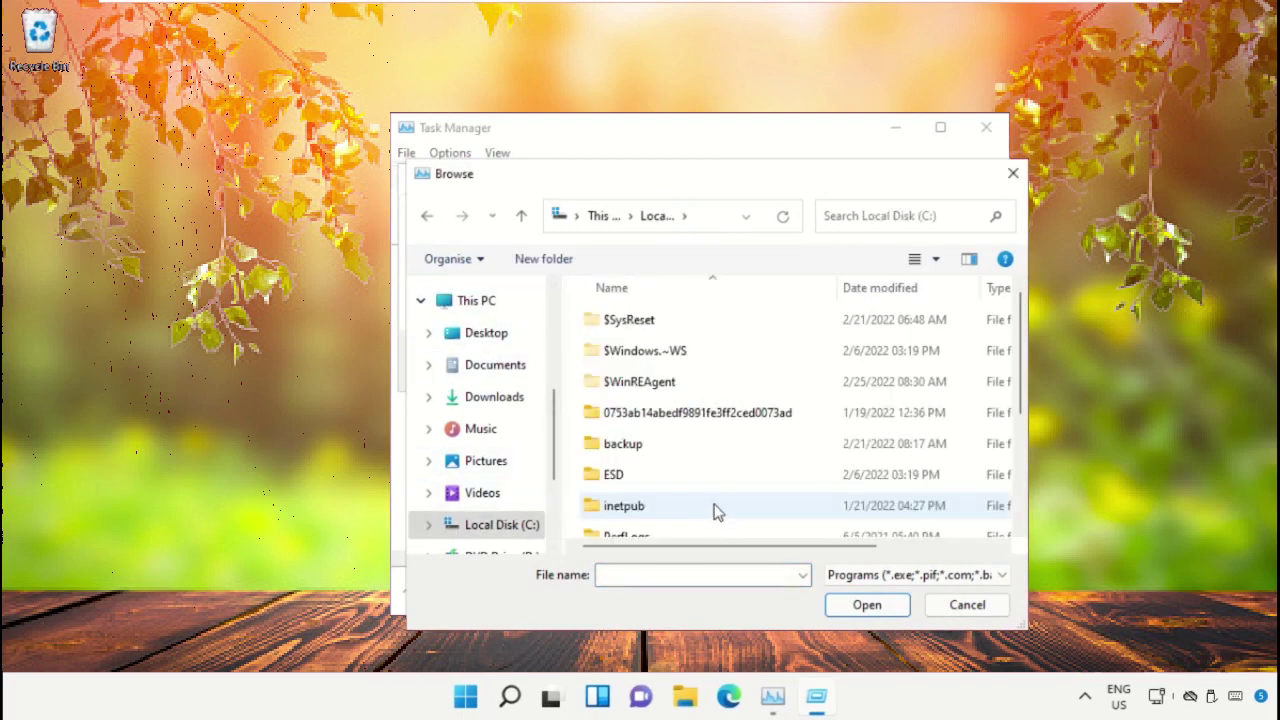
scroll(714, 511, down, 3)
double_click(655, 526)
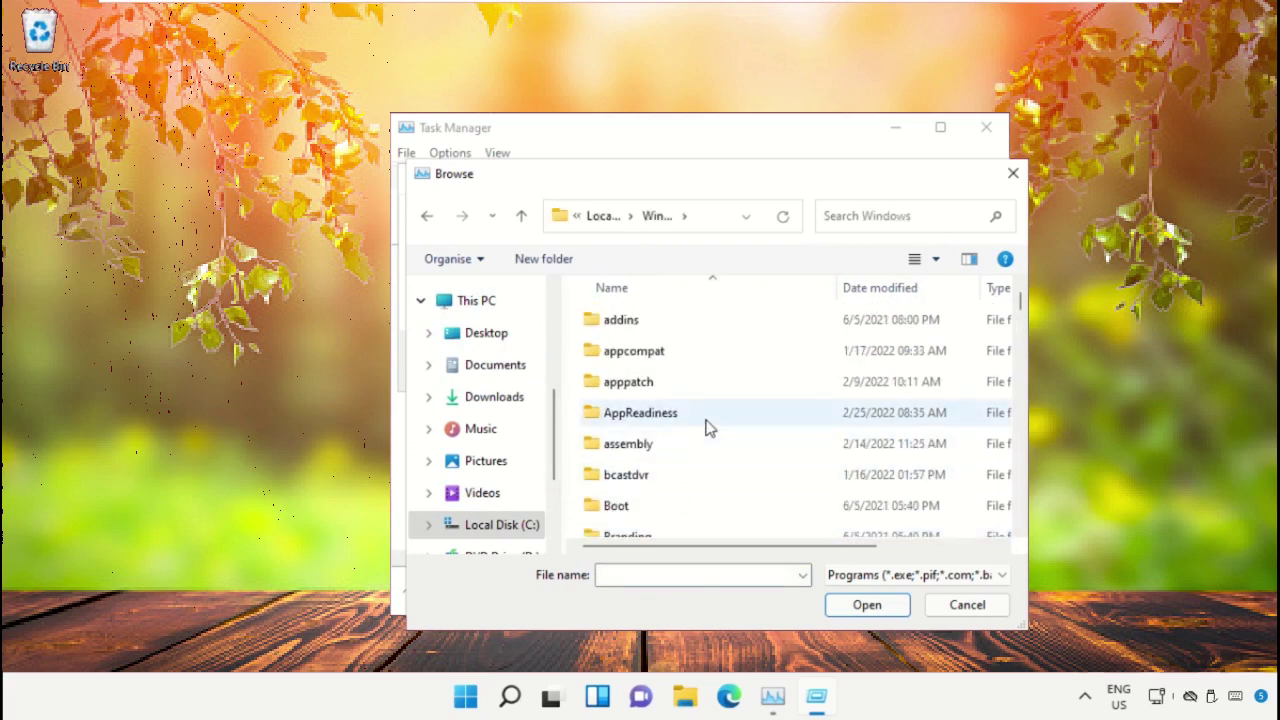
scroll(705, 427, down, 20)
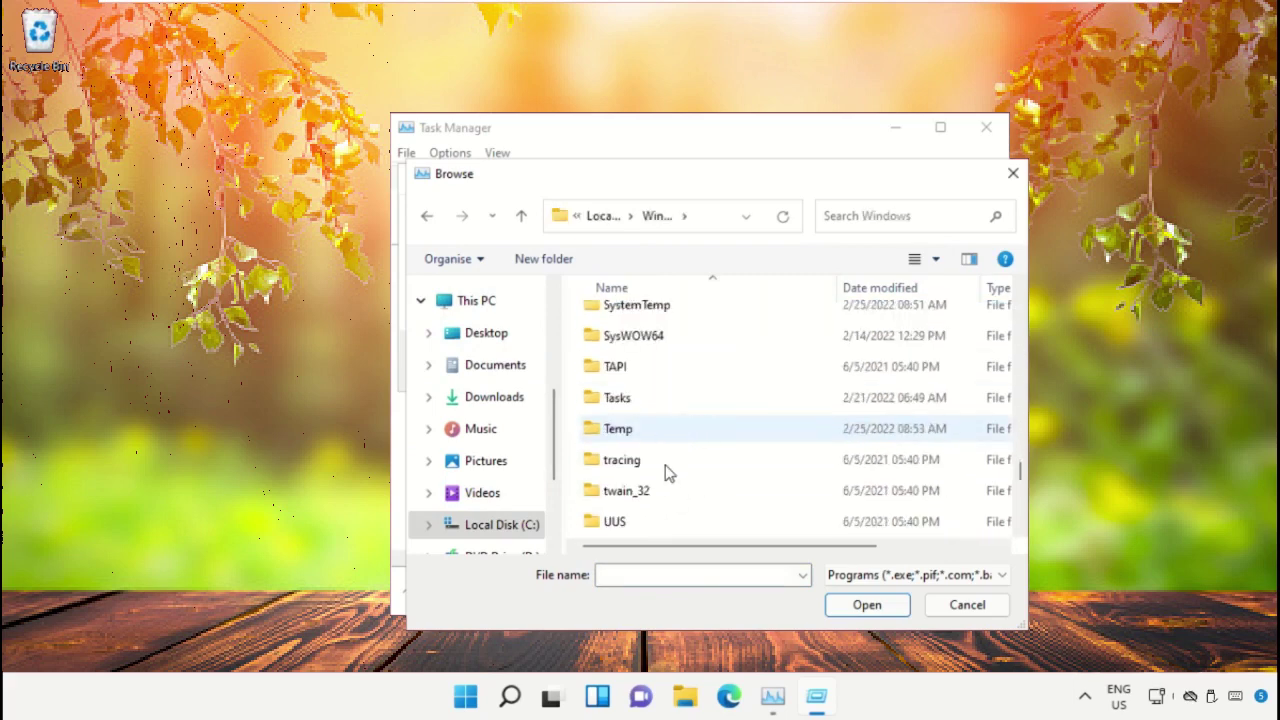
scroll(652, 467, up, 3)
click(655, 474)
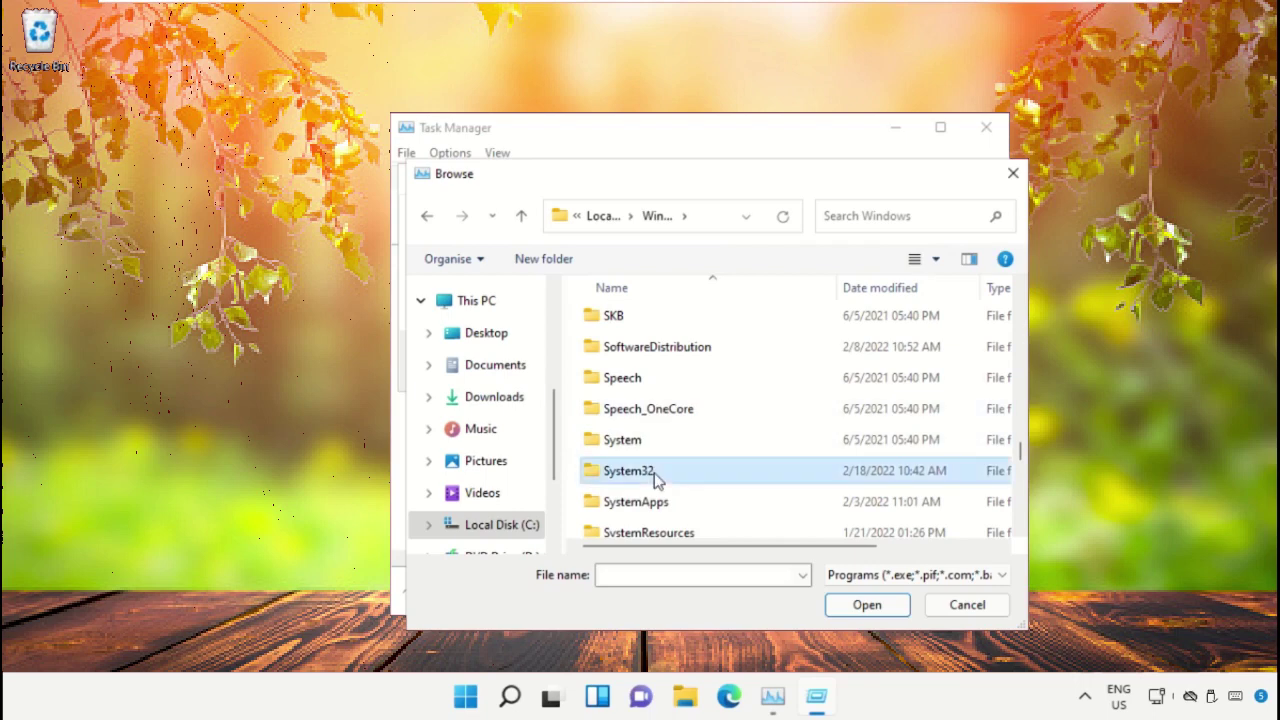
double_click(655, 474)
- Choose cmd.exe from the System32 folder and run it as a new task with administrative privileges
scroll(658, 405, down, 5)
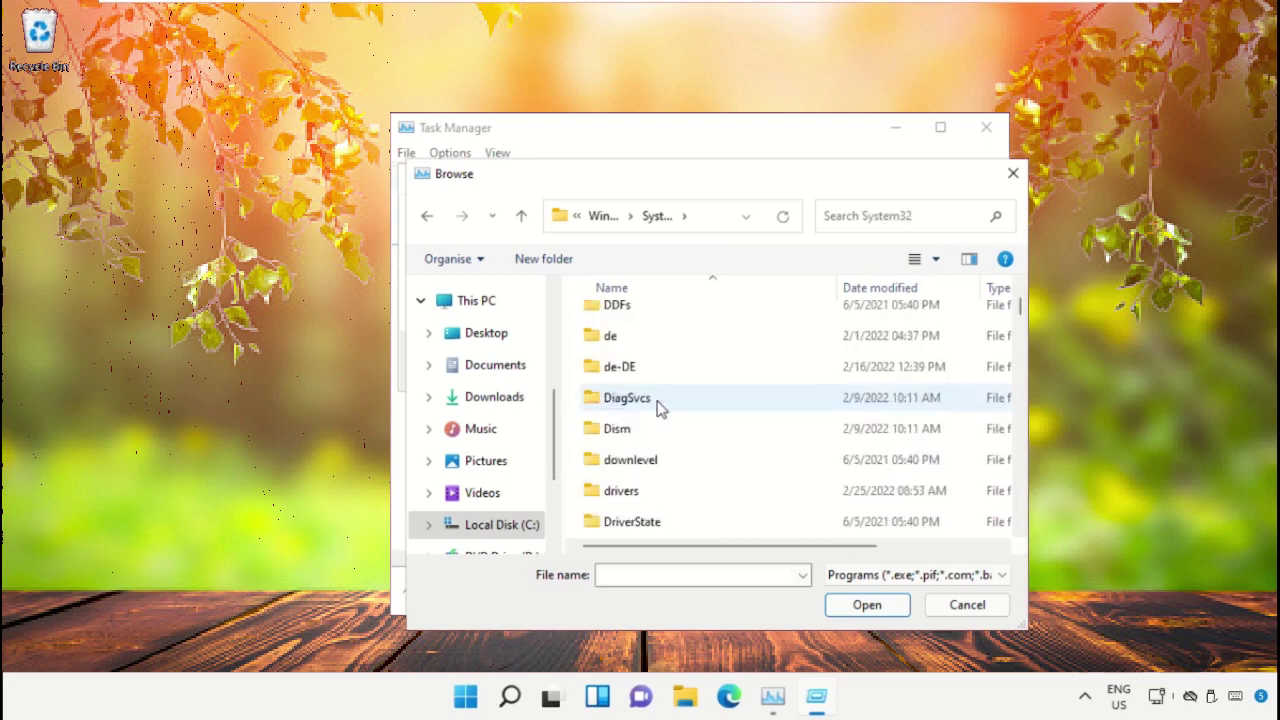
scroll(658, 407, down, 20)
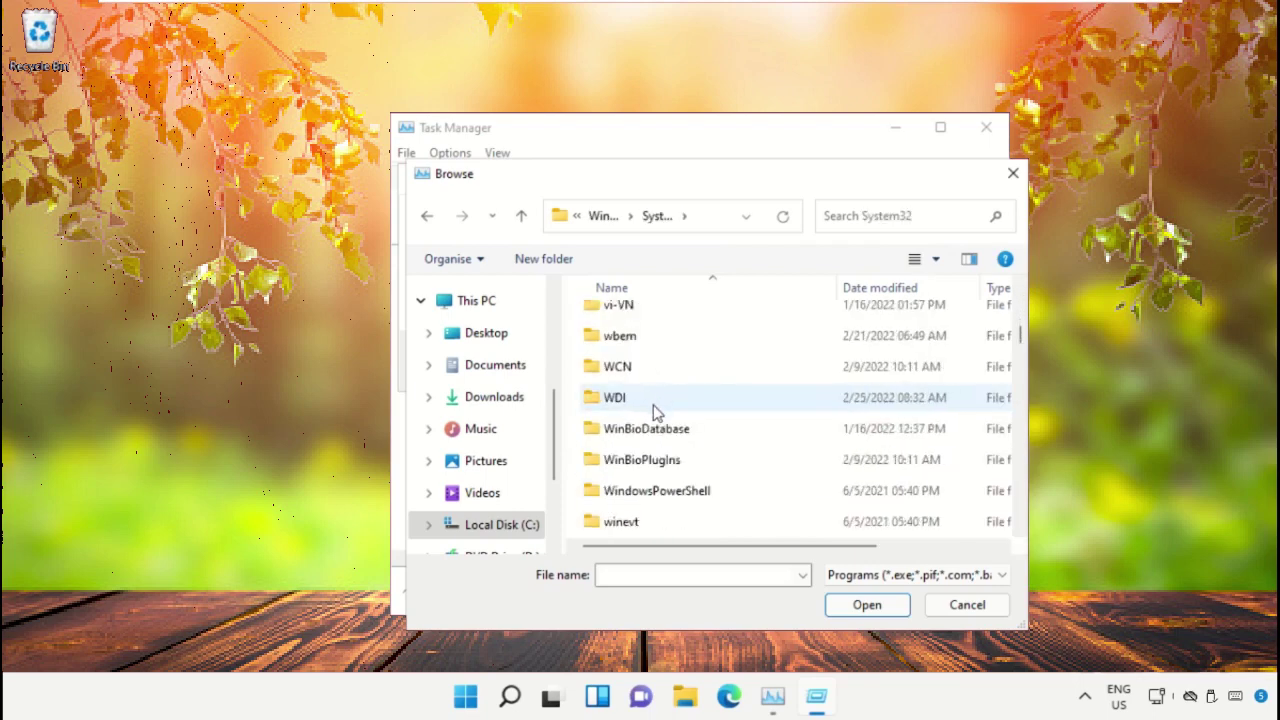
scroll(655, 410, down, 15)
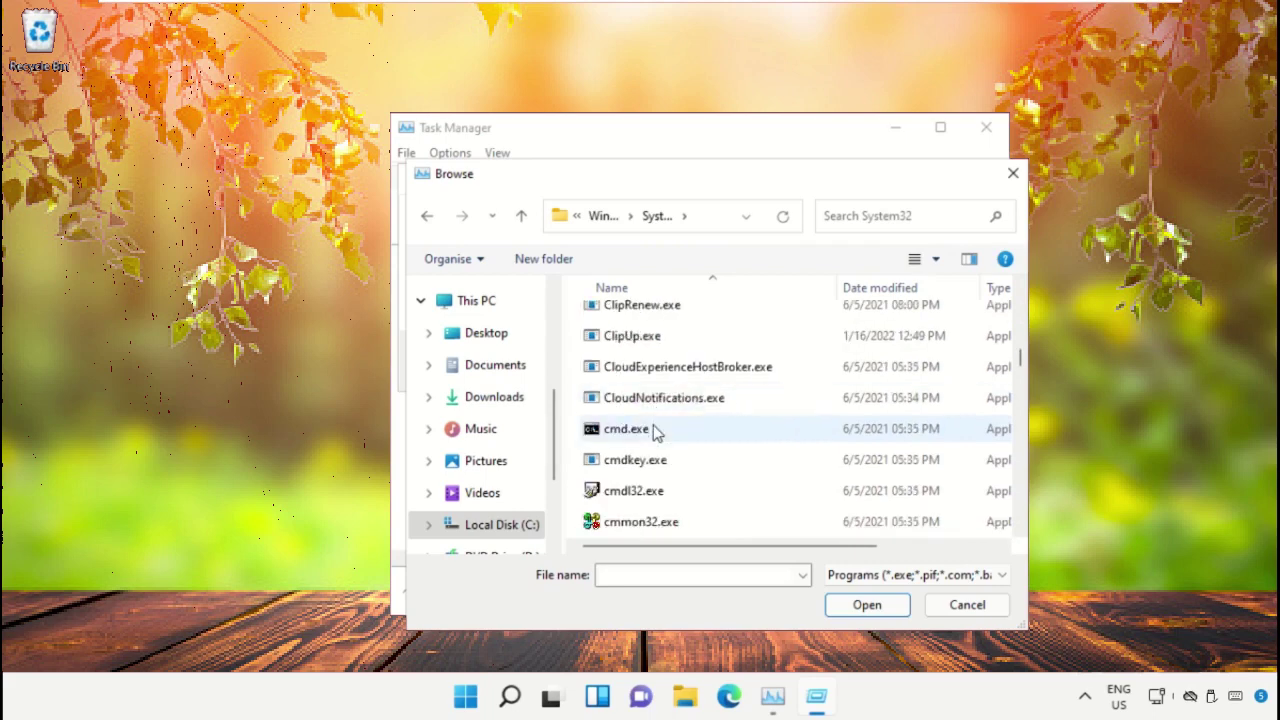
click(655, 429)
click(865, 605)
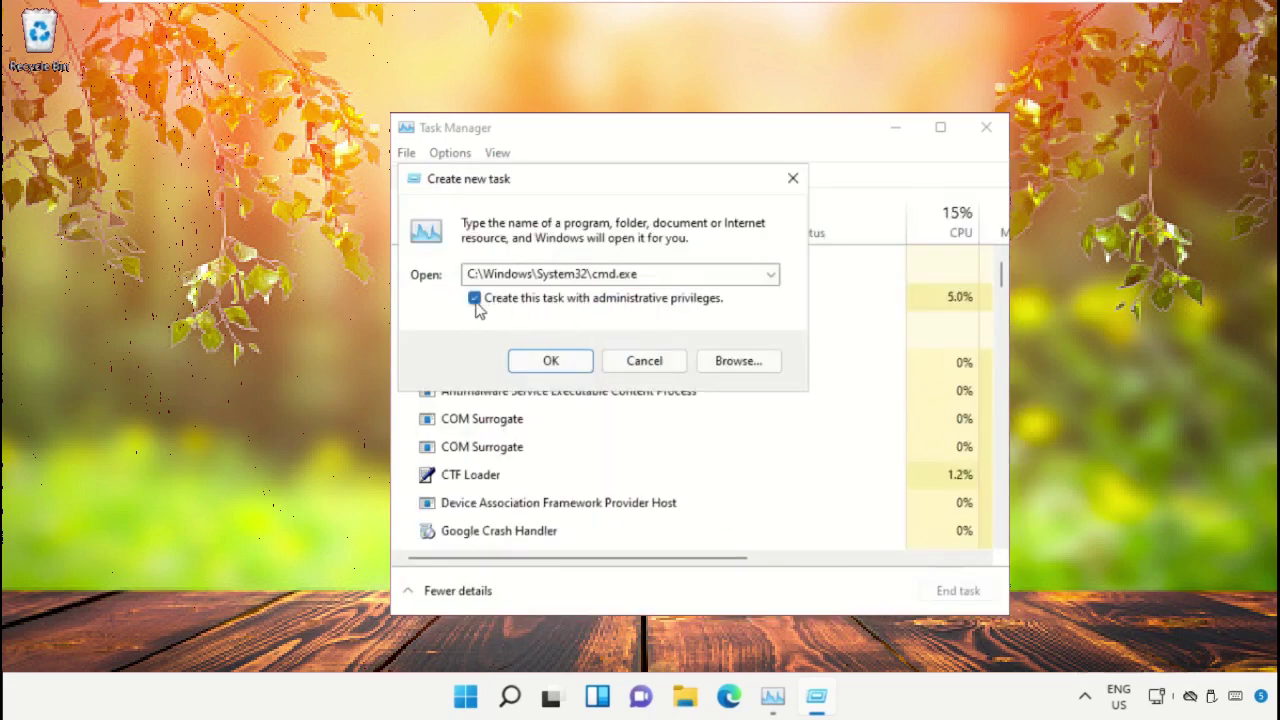
click(560, 365)
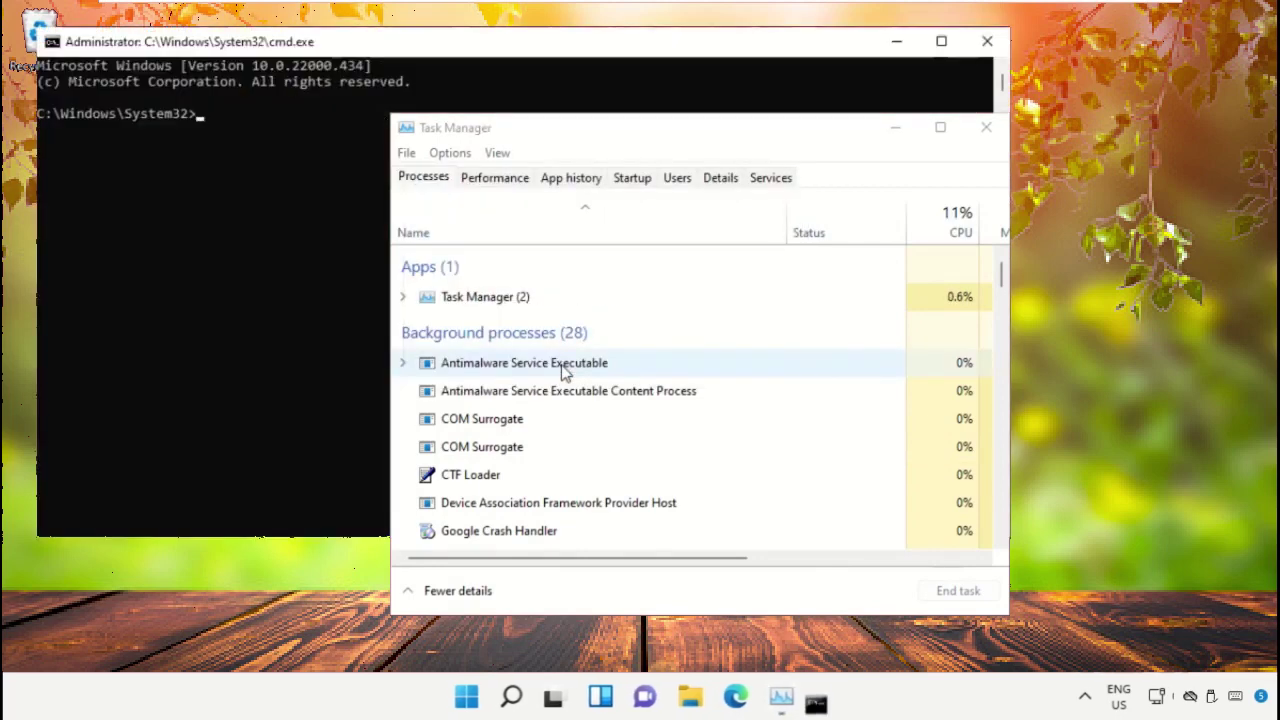
- Close Task Manager and reduce the size of the administrator Command Prompt window
click(986, 127)
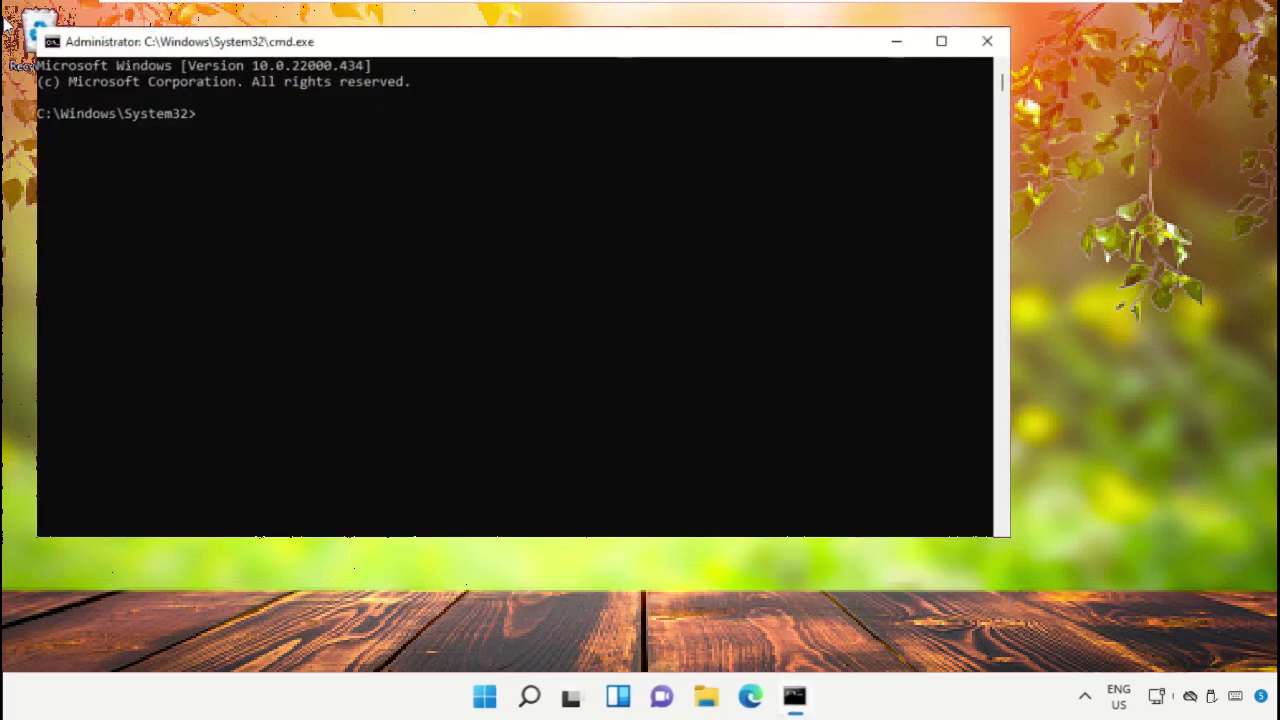
drag(37, 27, 380, 152)
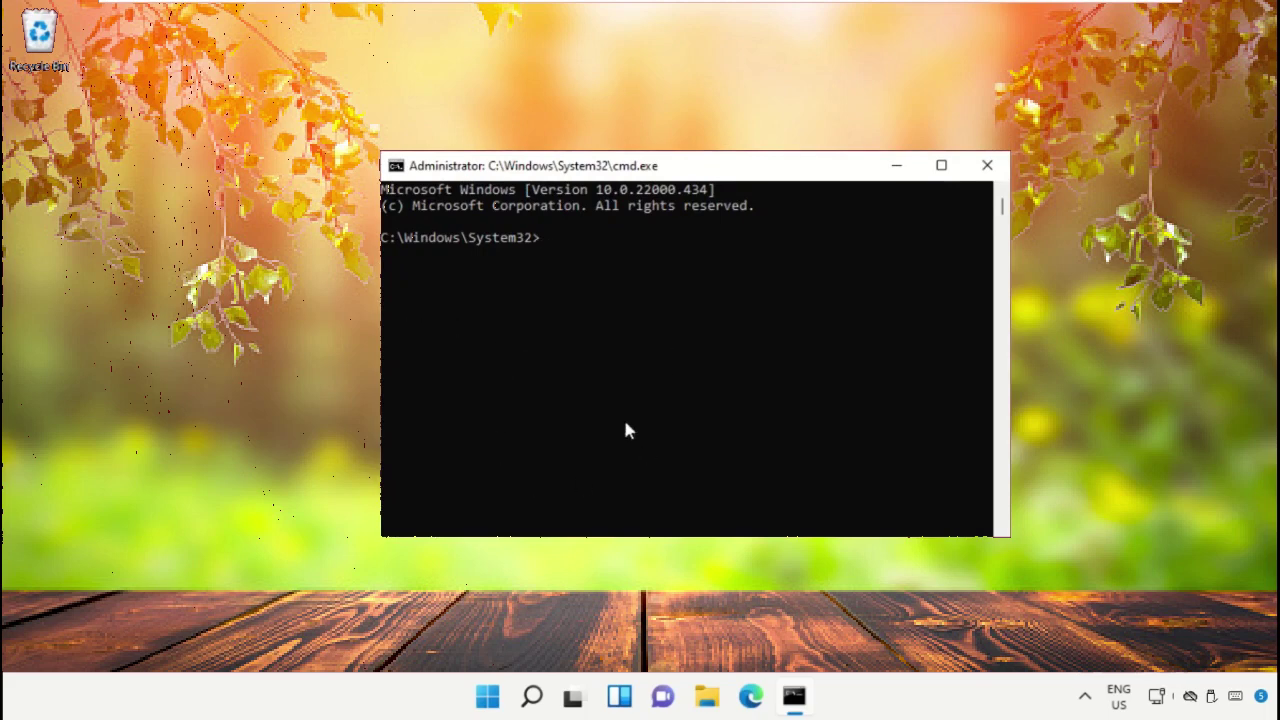
- Search the system for "google chrome", open Google Chrome, and go to google.com
click(536, 702)
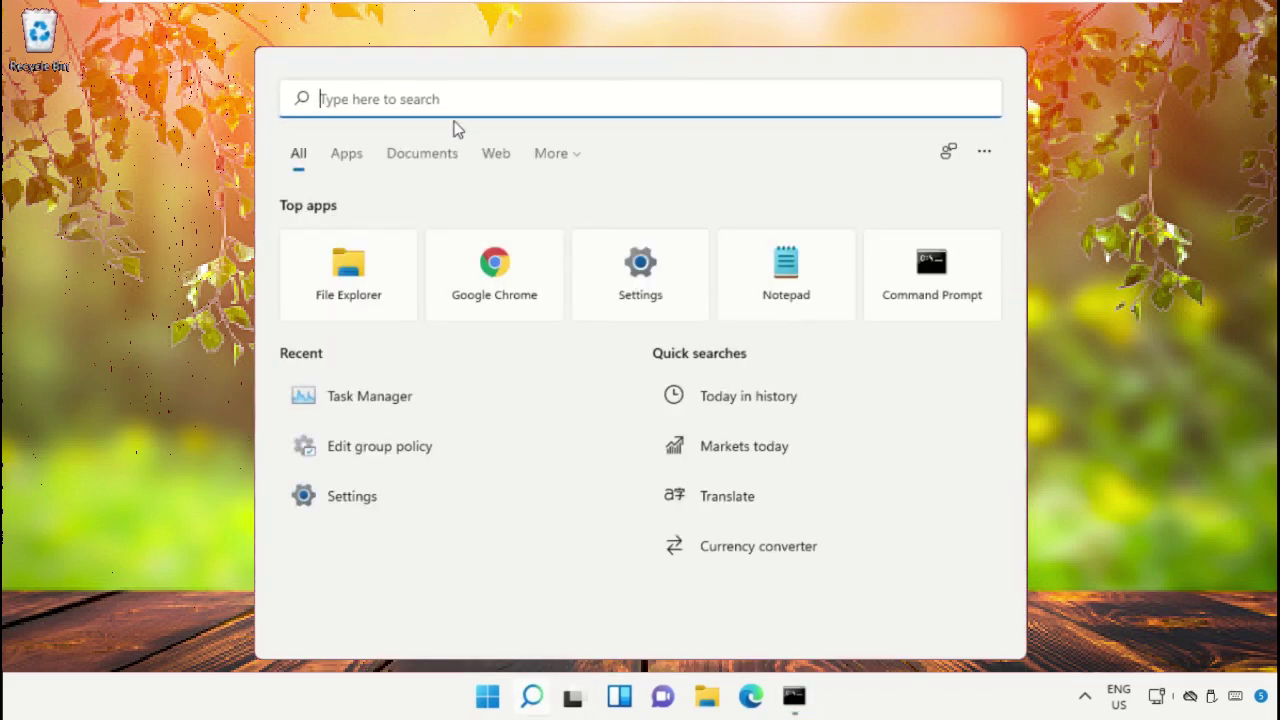
text(google chrome)
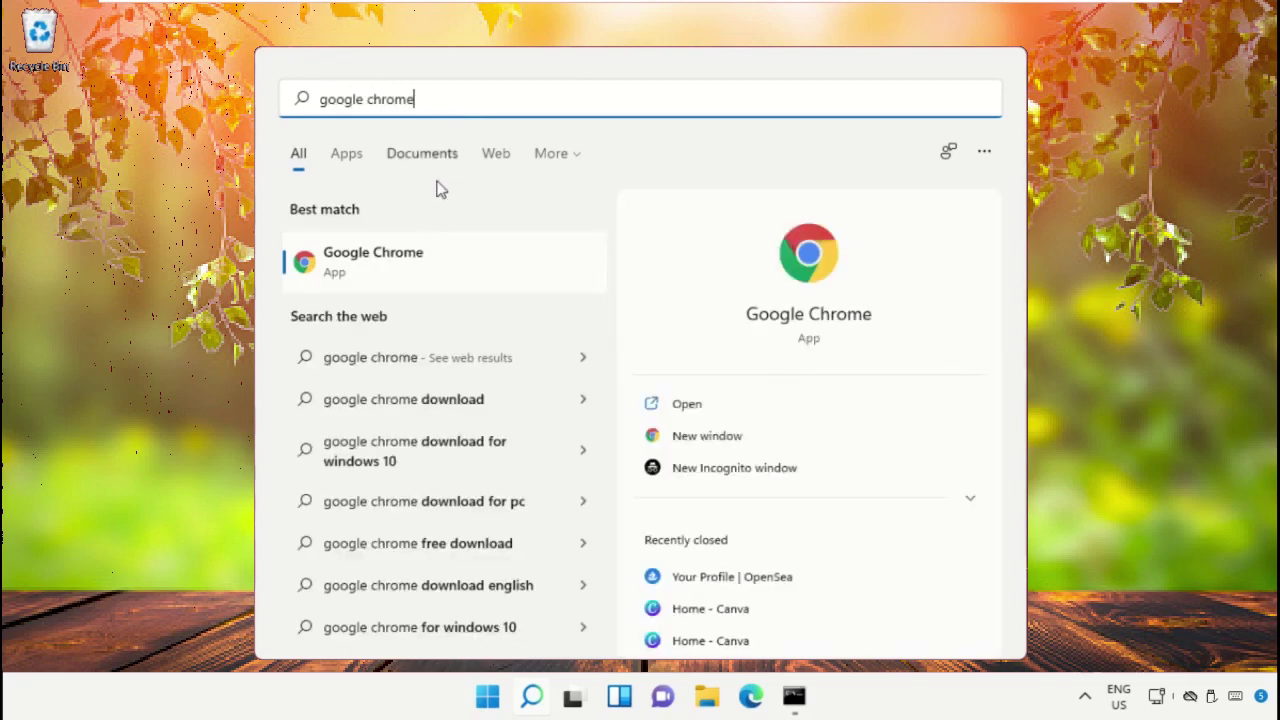
click(397, 277)
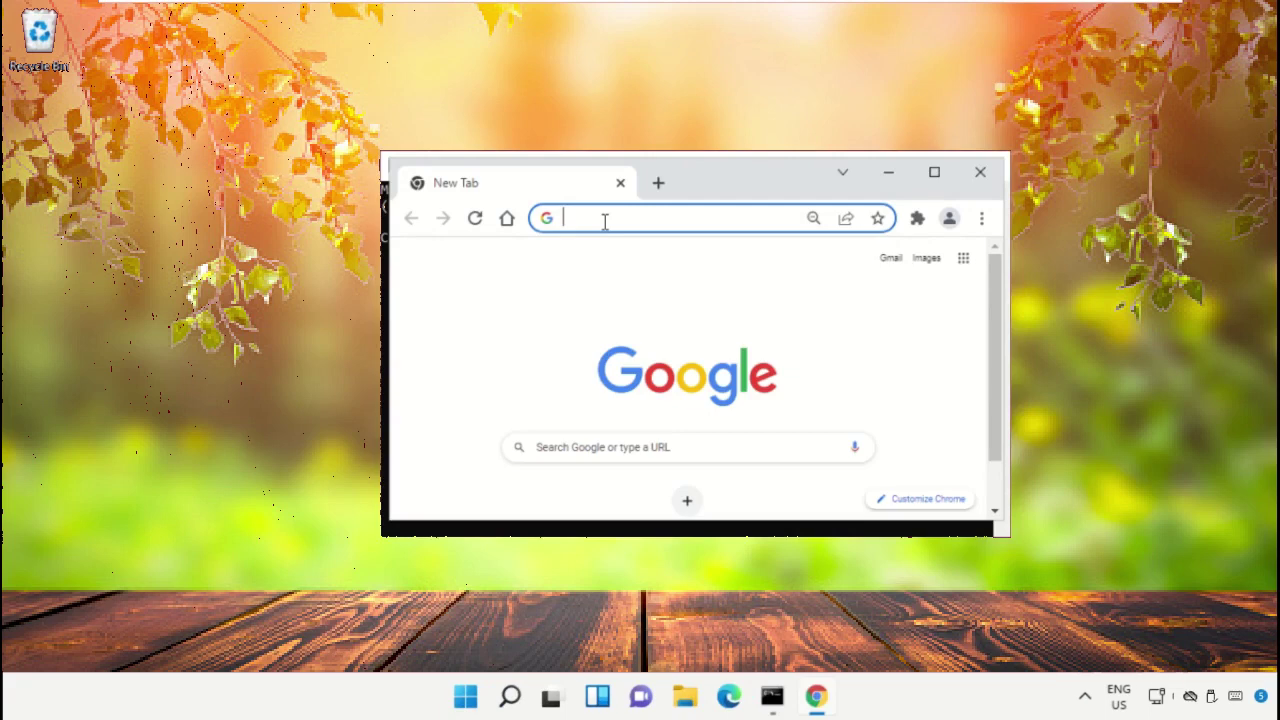
text(google)
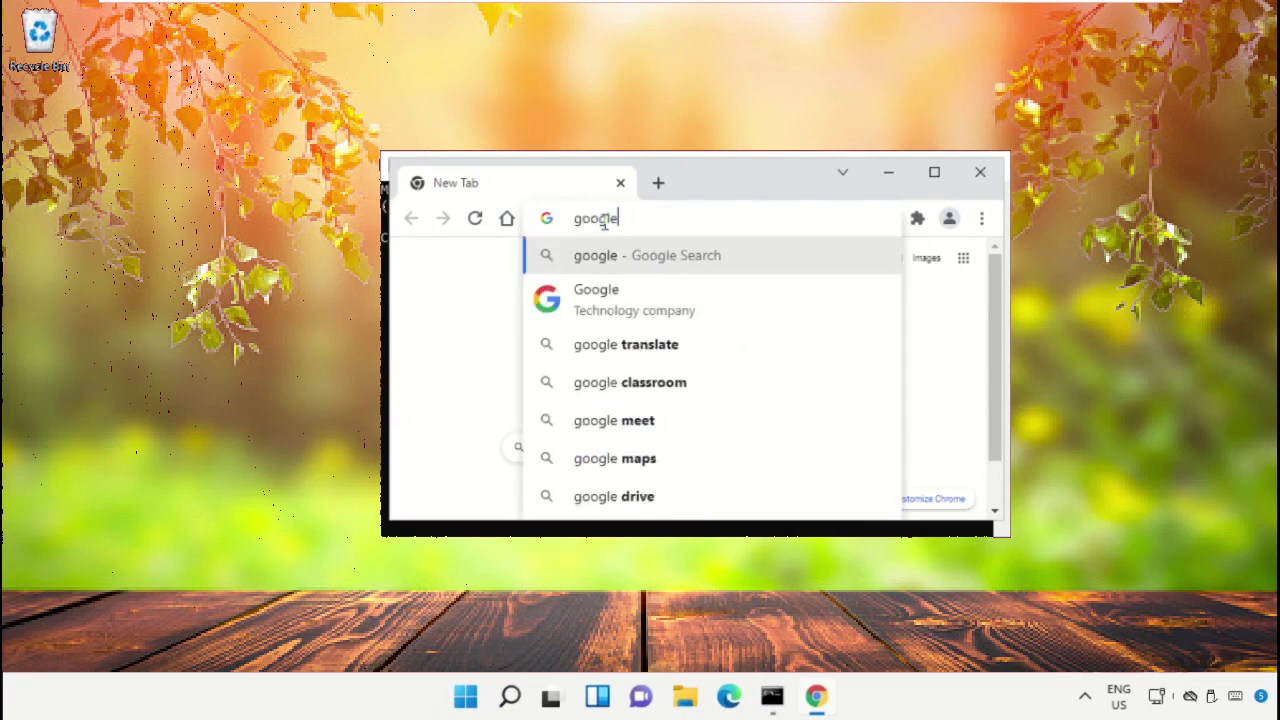
text(.com)
key(Return)
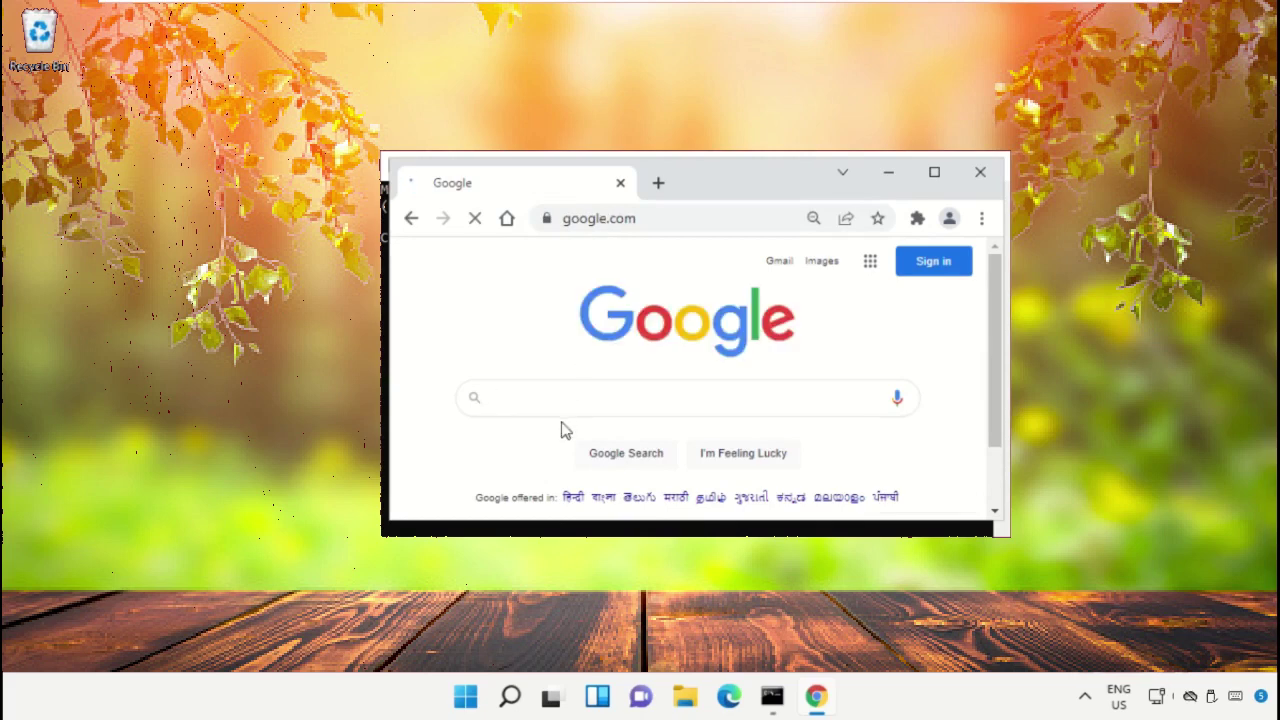
- Search Google for "hows.tech windows commands" and open the "Important Windows Commands - Hows.tech" result
click(563, 397)
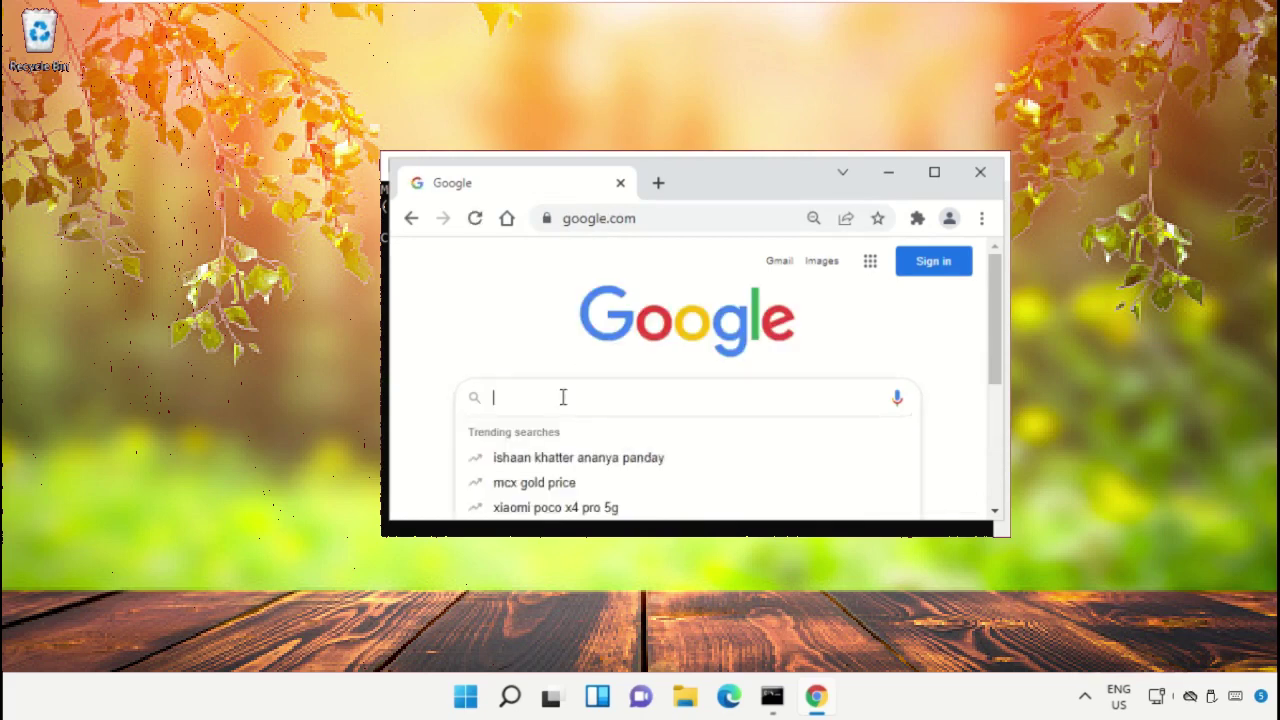
text(hows.tec)
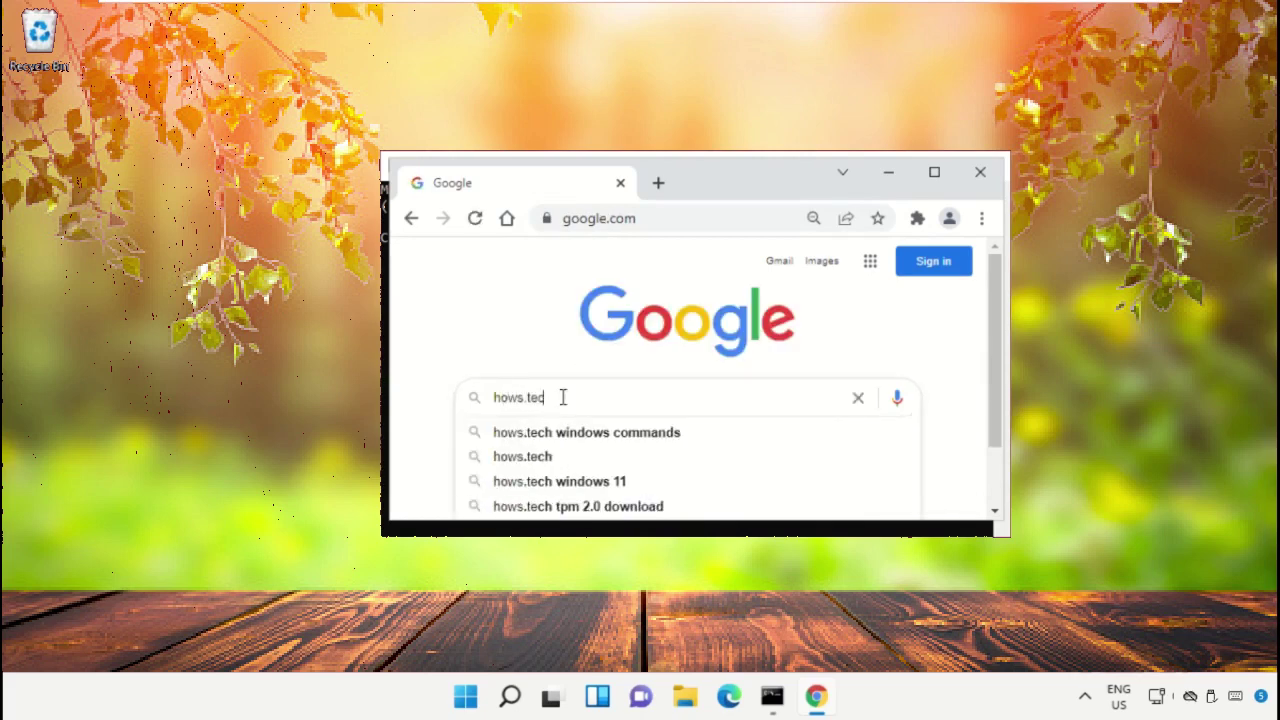
text(h windows commands)
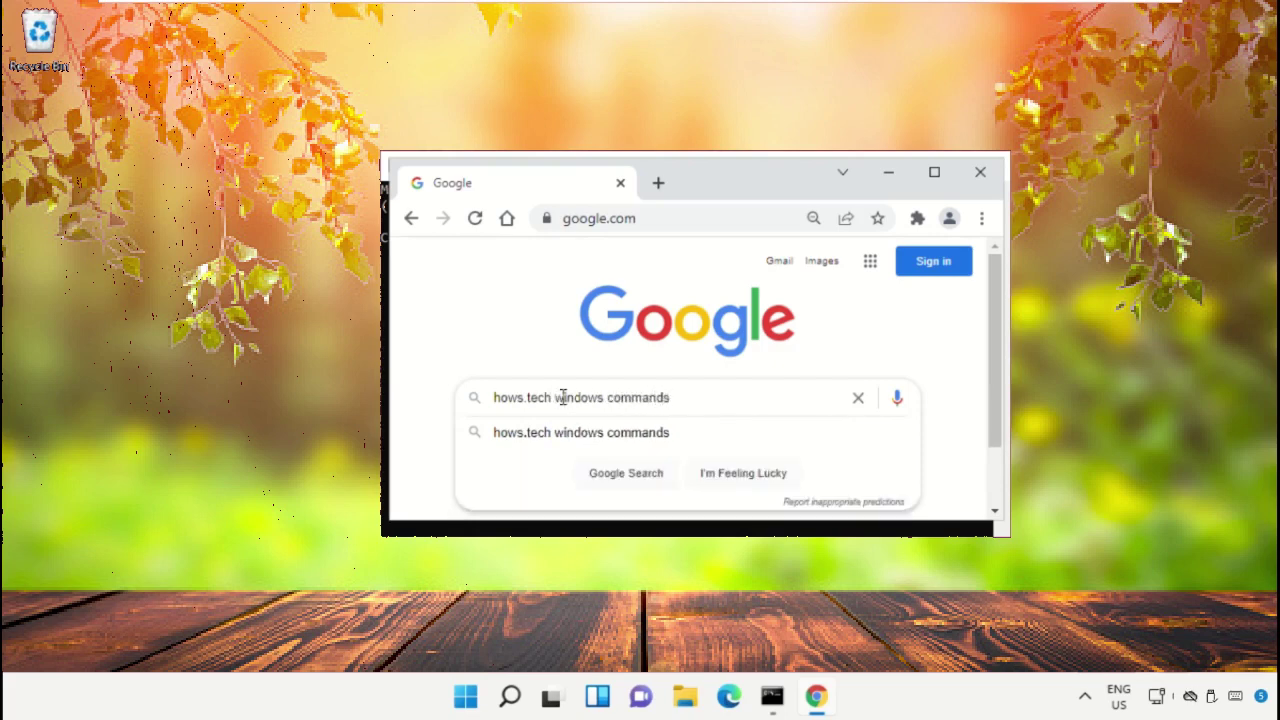
key(Return)
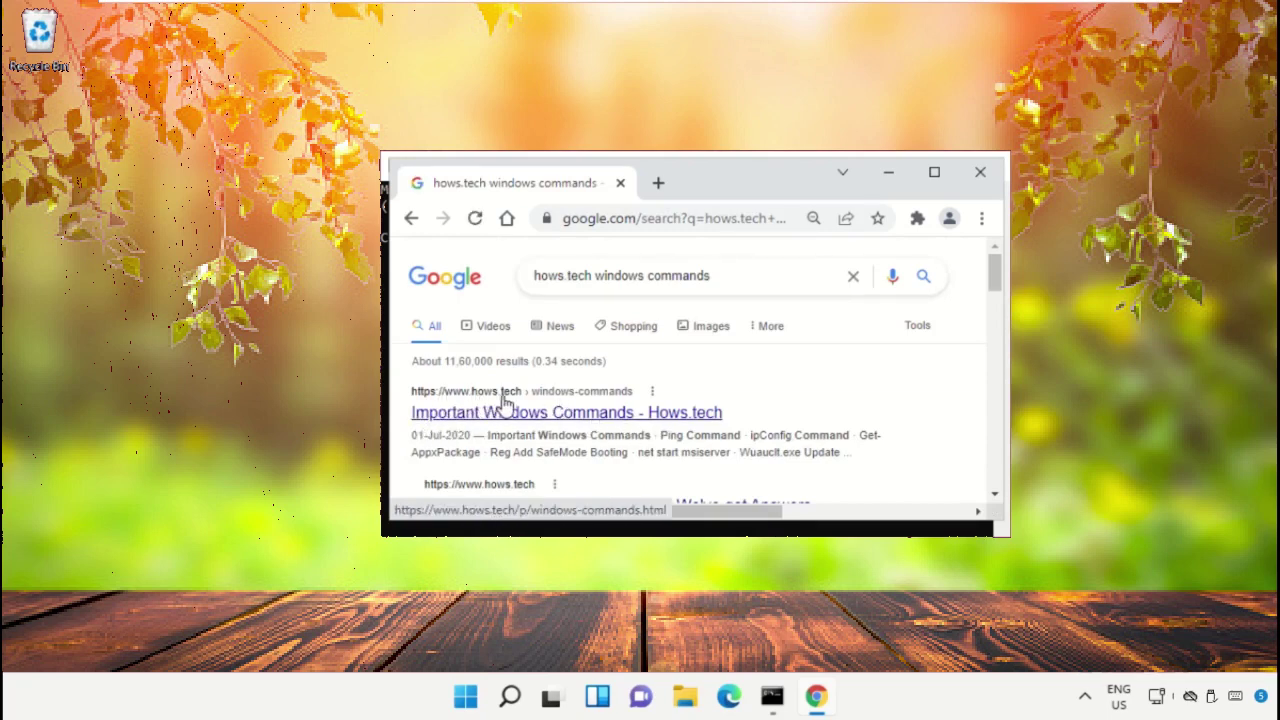
click(495, 412)
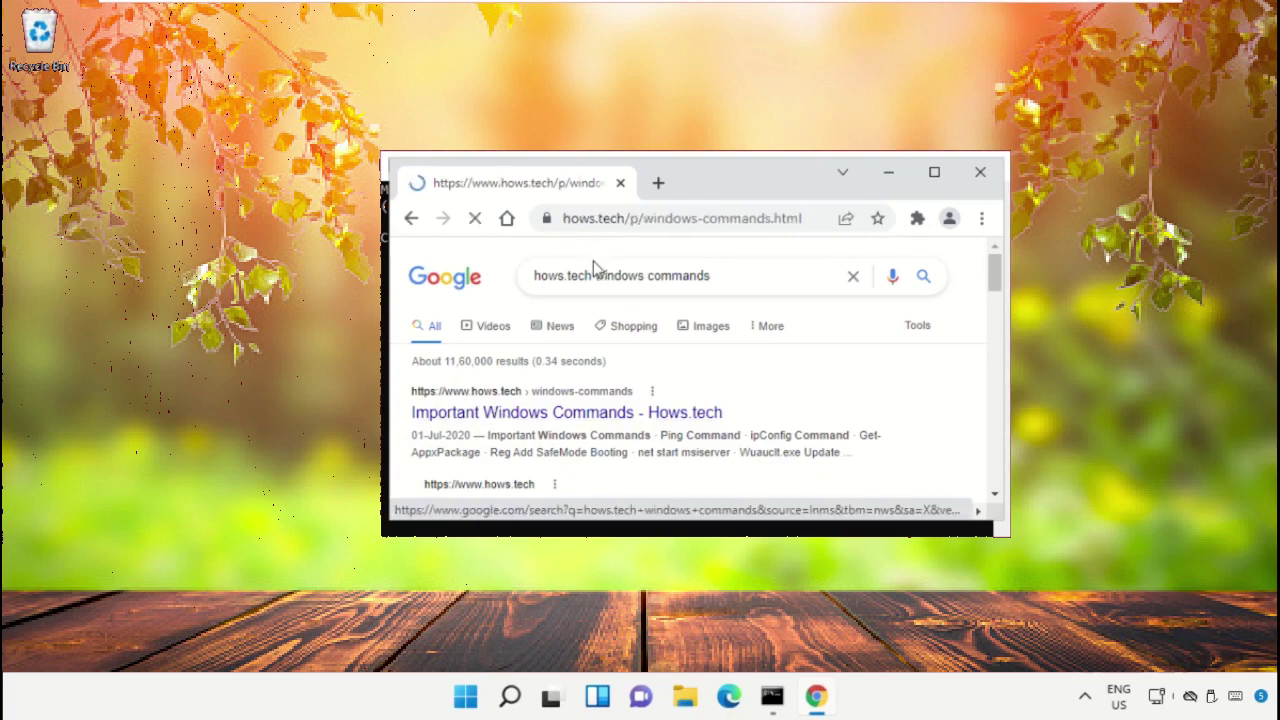
- Find Command 12 on the Hows.tech page and copy its text, sfc /scanfile=c:\windows\system32\ieframe.dll
scroll(914, 343, down, 10)
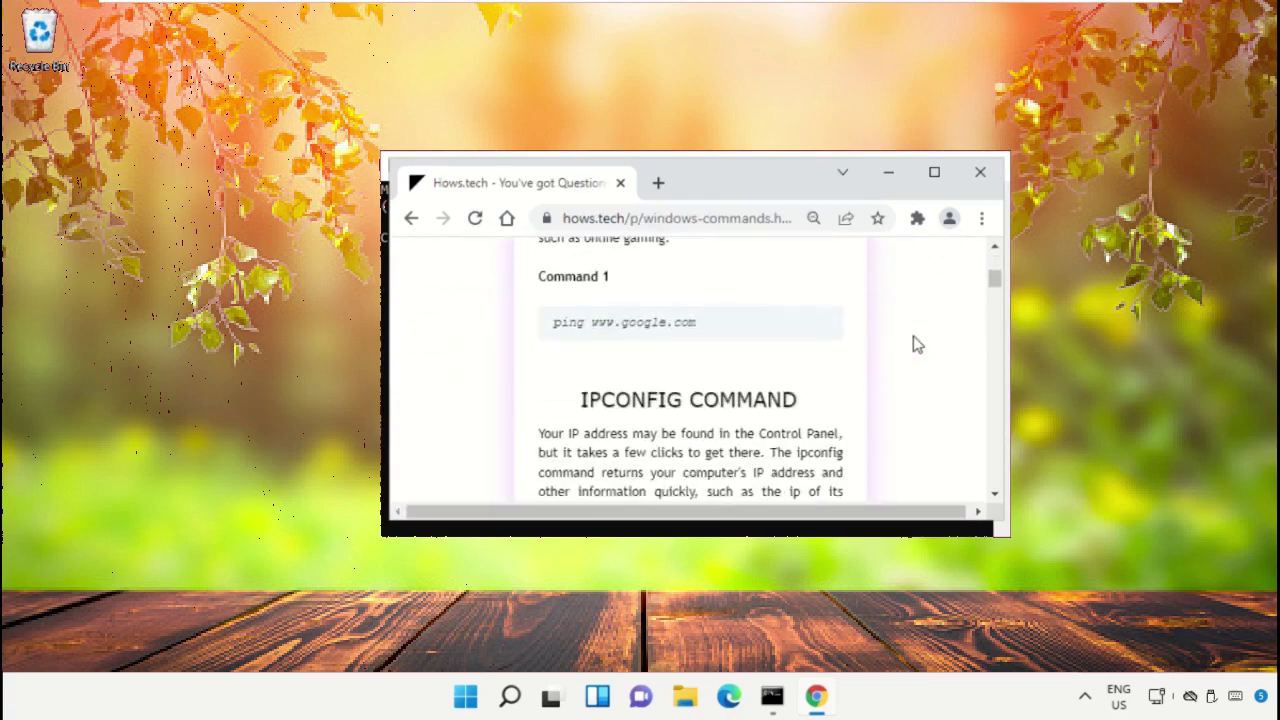
scroll(914, 343, down, 15)
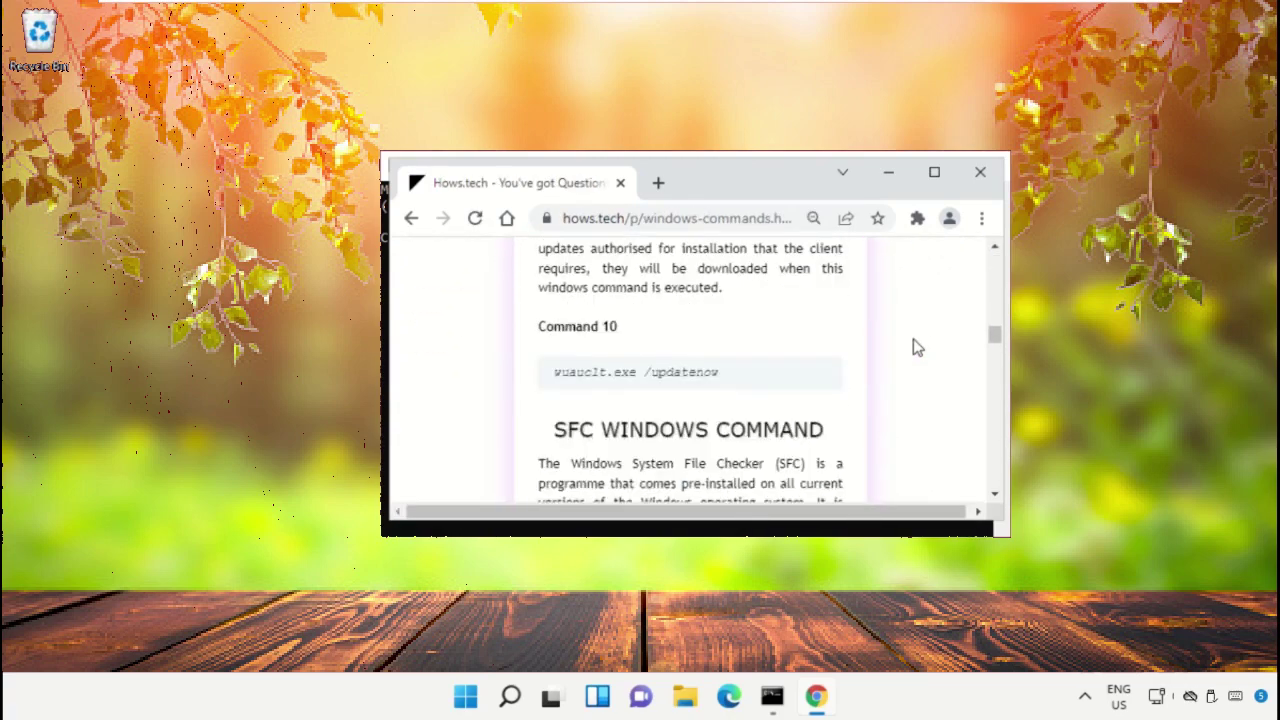
scroll(914, 347, down, 6)
scroll(914, 347, up, 3)
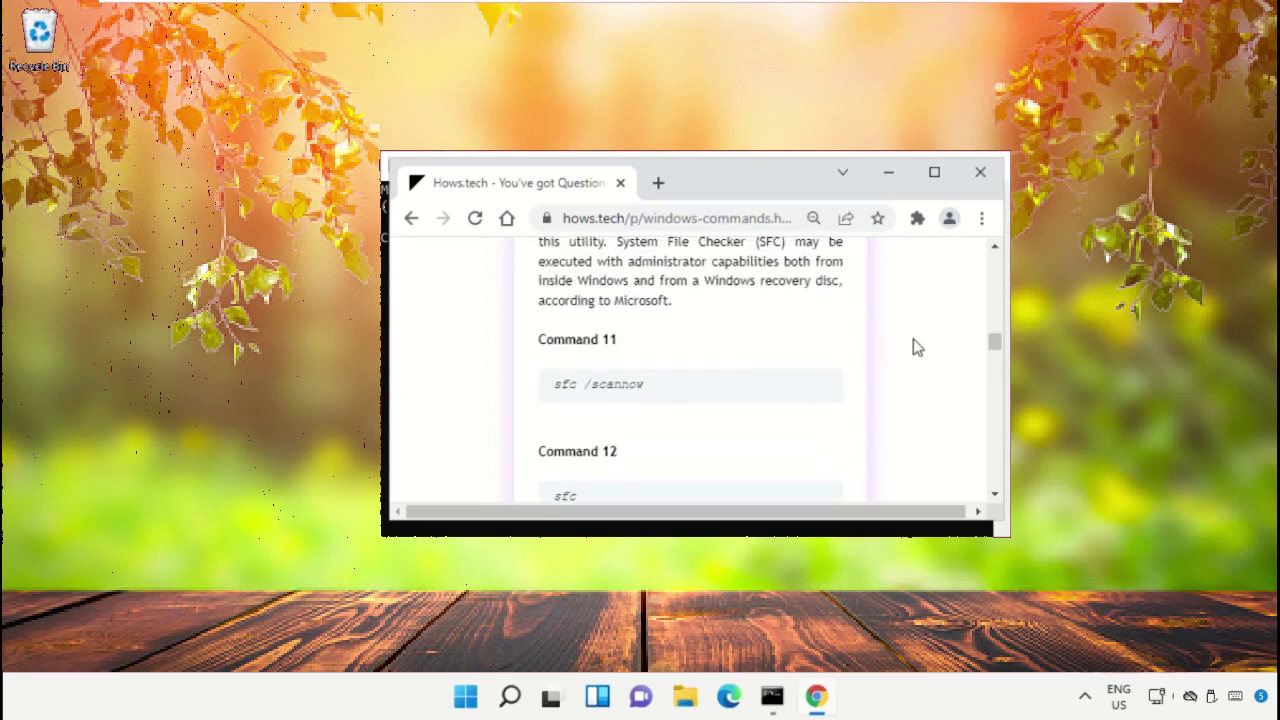
scroll(917, 347, down, 1)
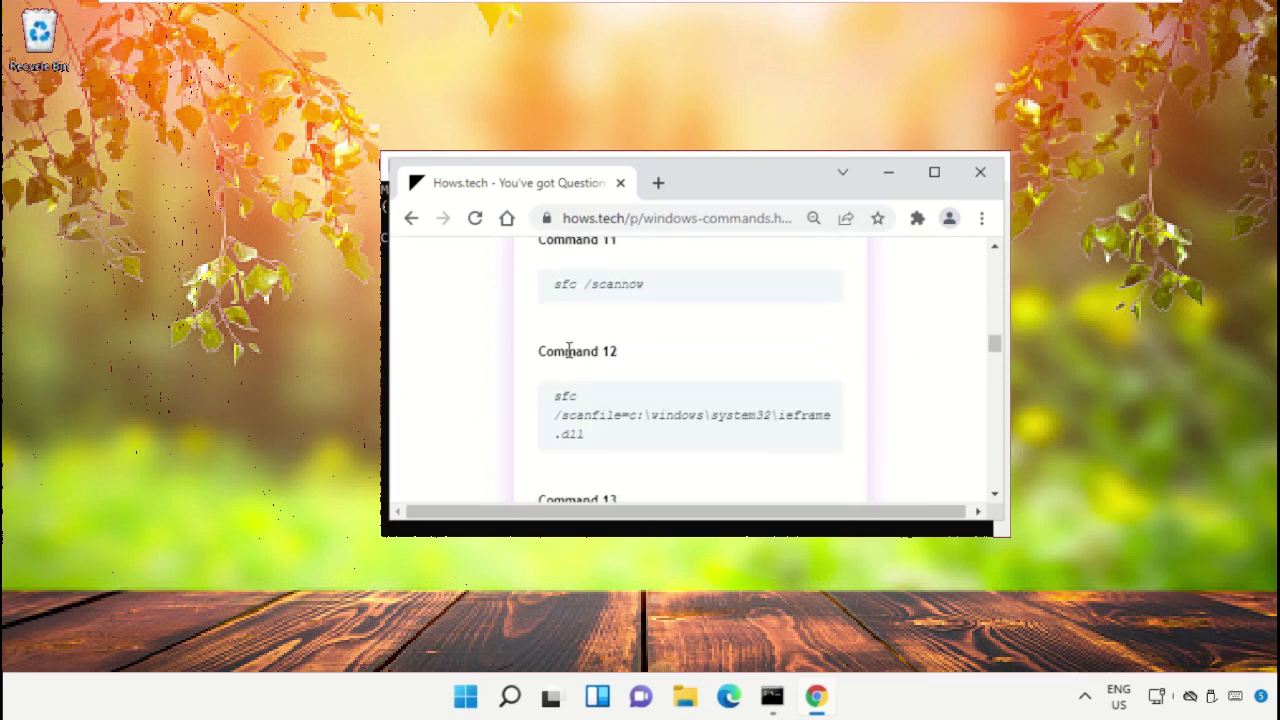
triple_click(612, 421)
key(cmd+c)
right_click(624, 418)
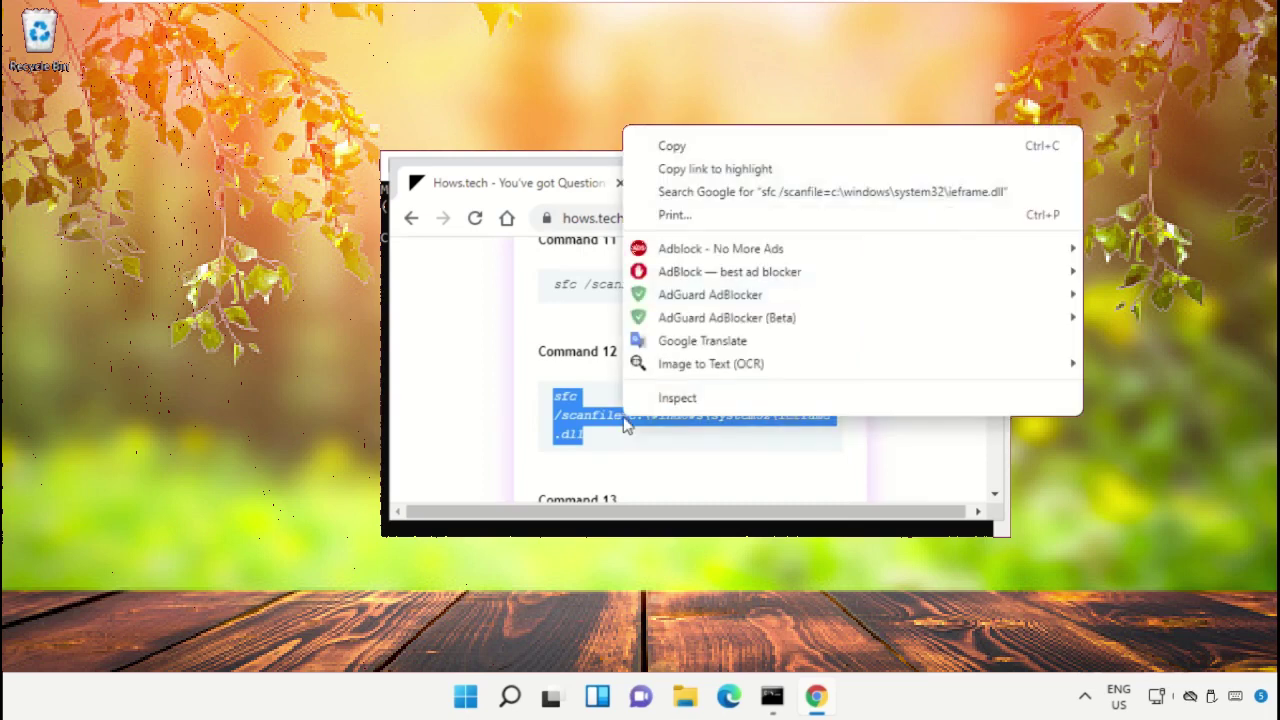
click(704, 146)
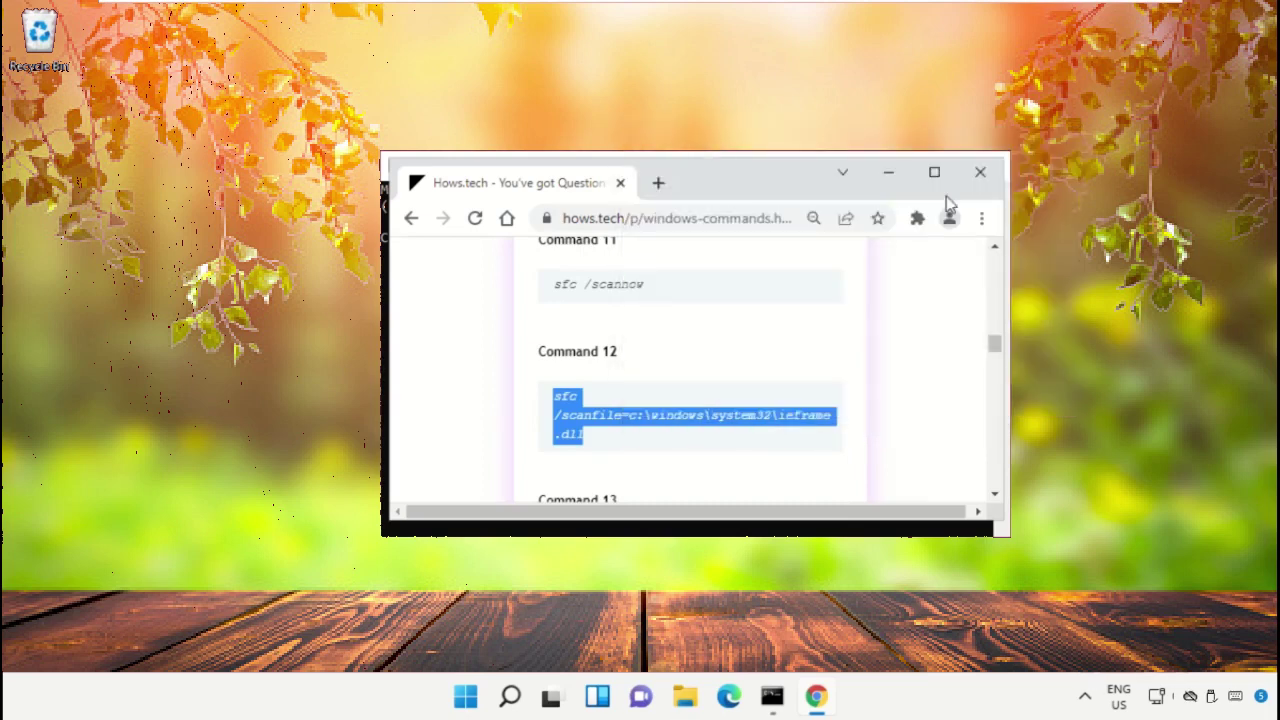
- Switch to the administrator Command Prompt, paste sfc /scanfile=c:\windows\system32\ieframe.dll and run it
click(889, 177)
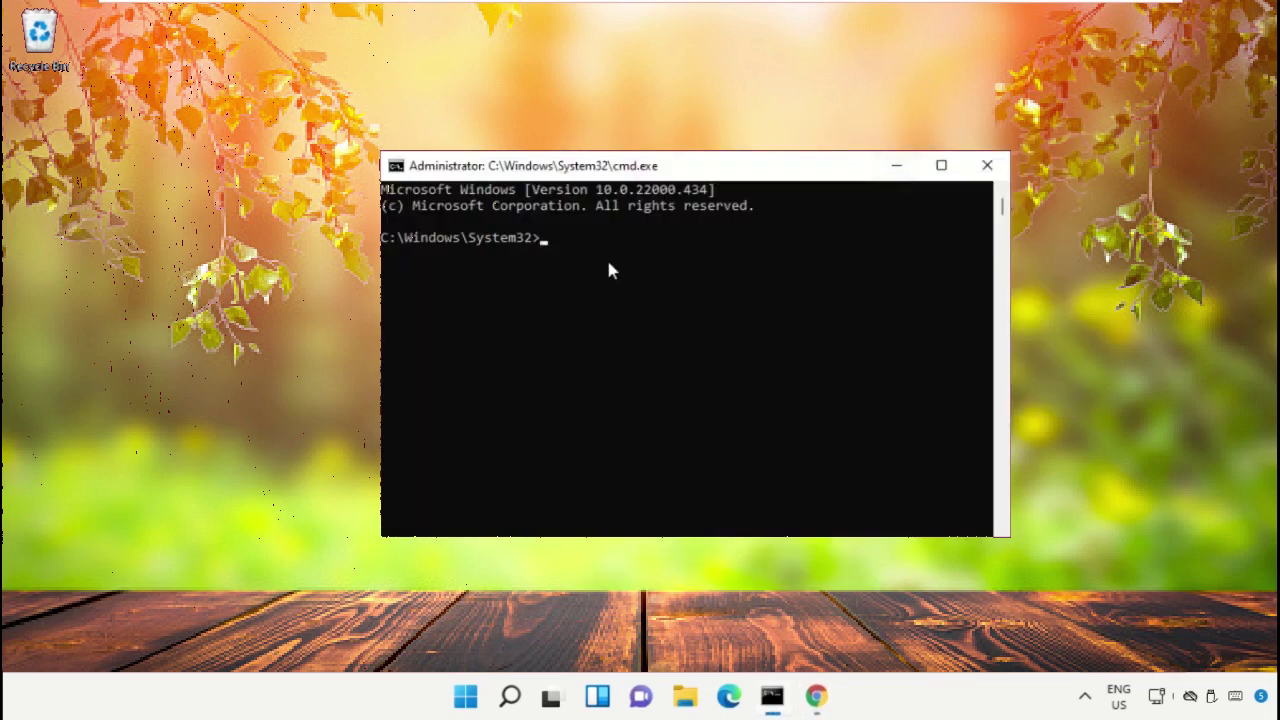
right_click(716, 168)
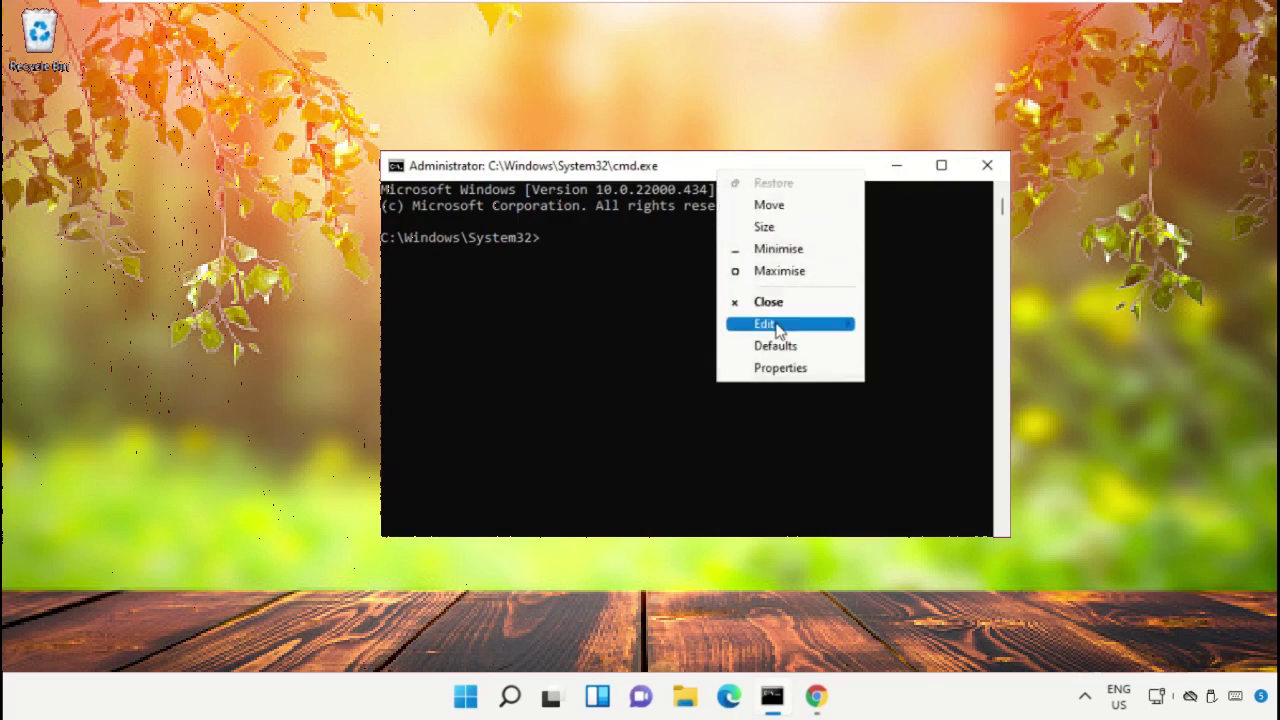
mouse_move(778, 330)
click(909, 367)
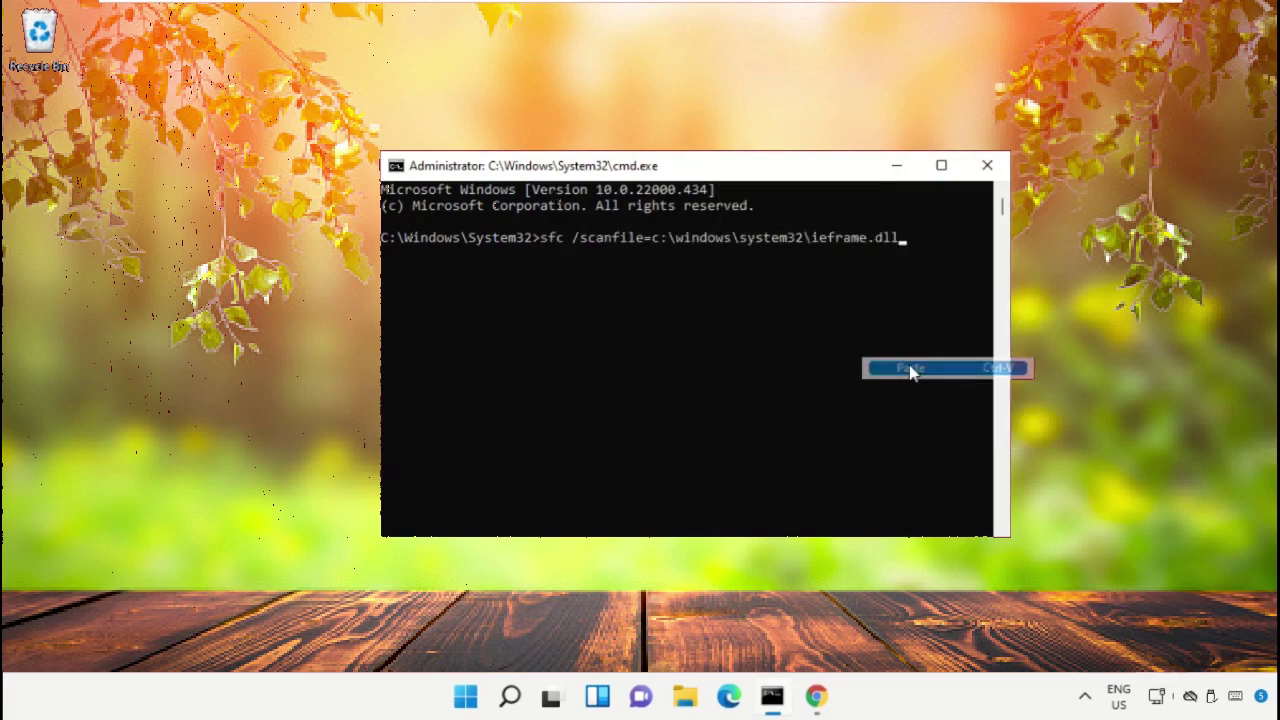
key(Return)
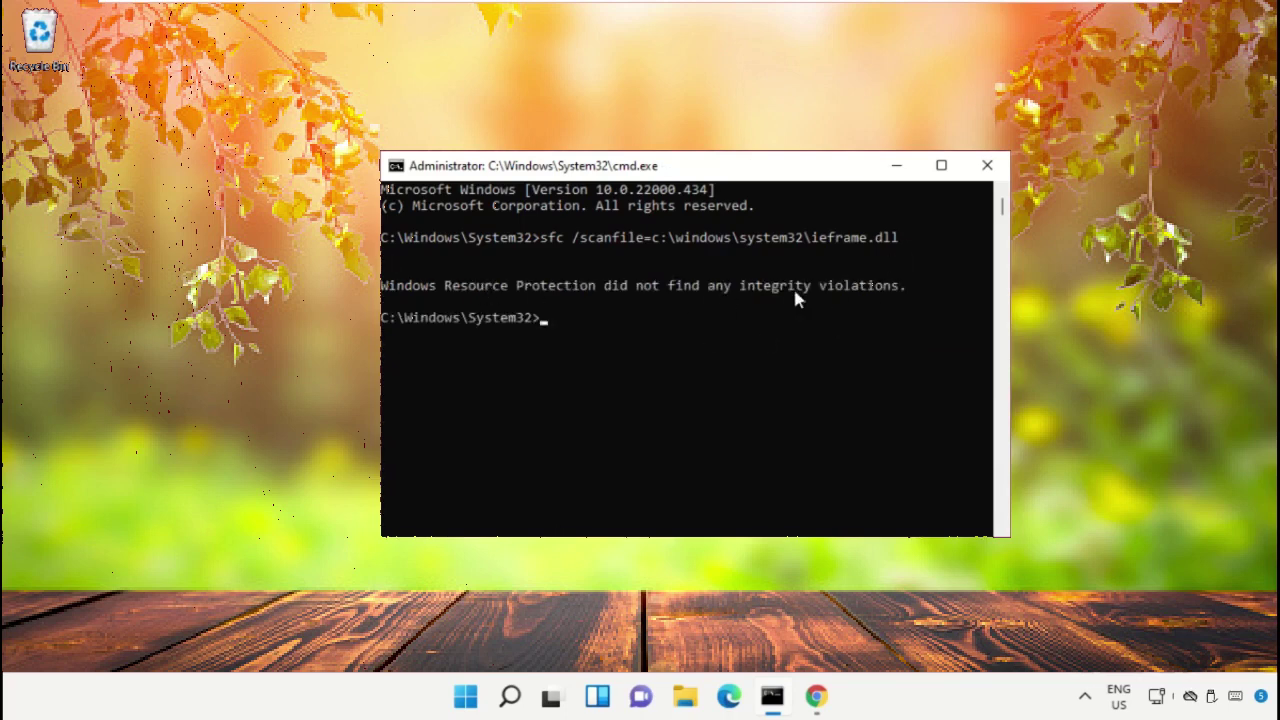
- Return to the Hows.tech page in Google Chrome and copy Command 13, sfc /verifyfile=c:\windows\system32\ieframe.dll
click(822, 700)
scroll(640, 440, down, 2)
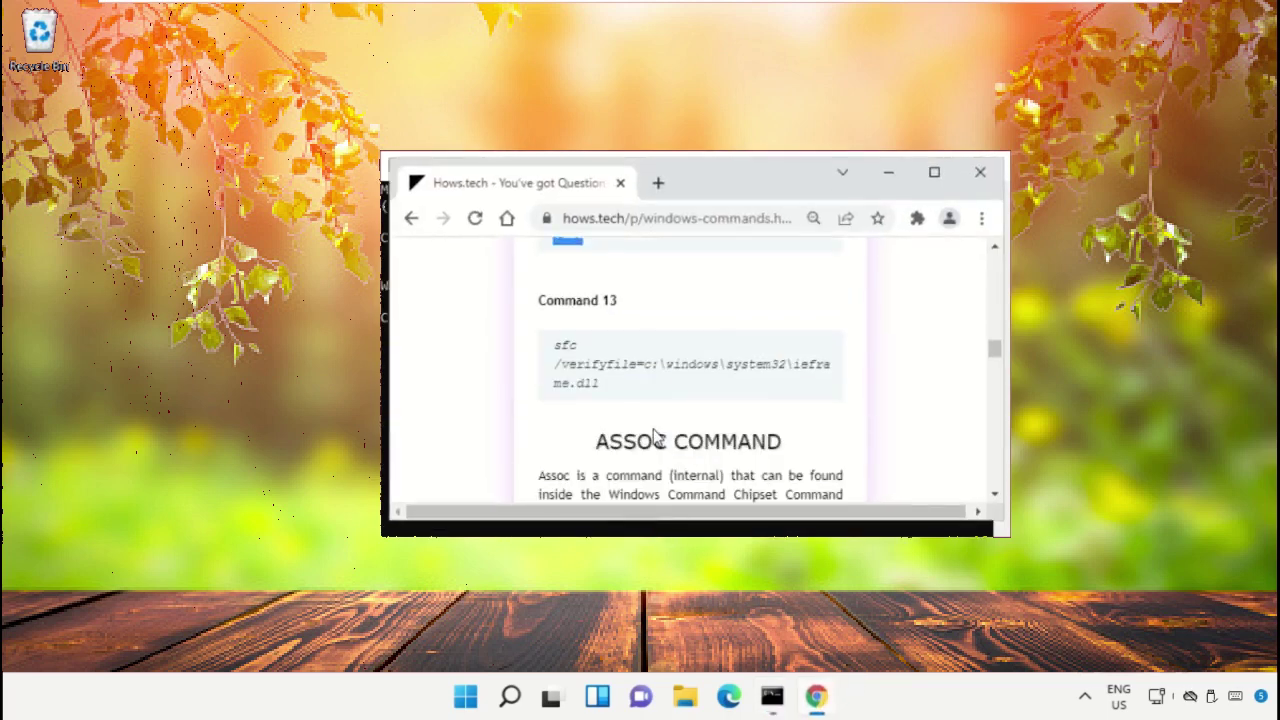
triple_click(601, 368)
key(cmd+c)
right_click(601, 368)
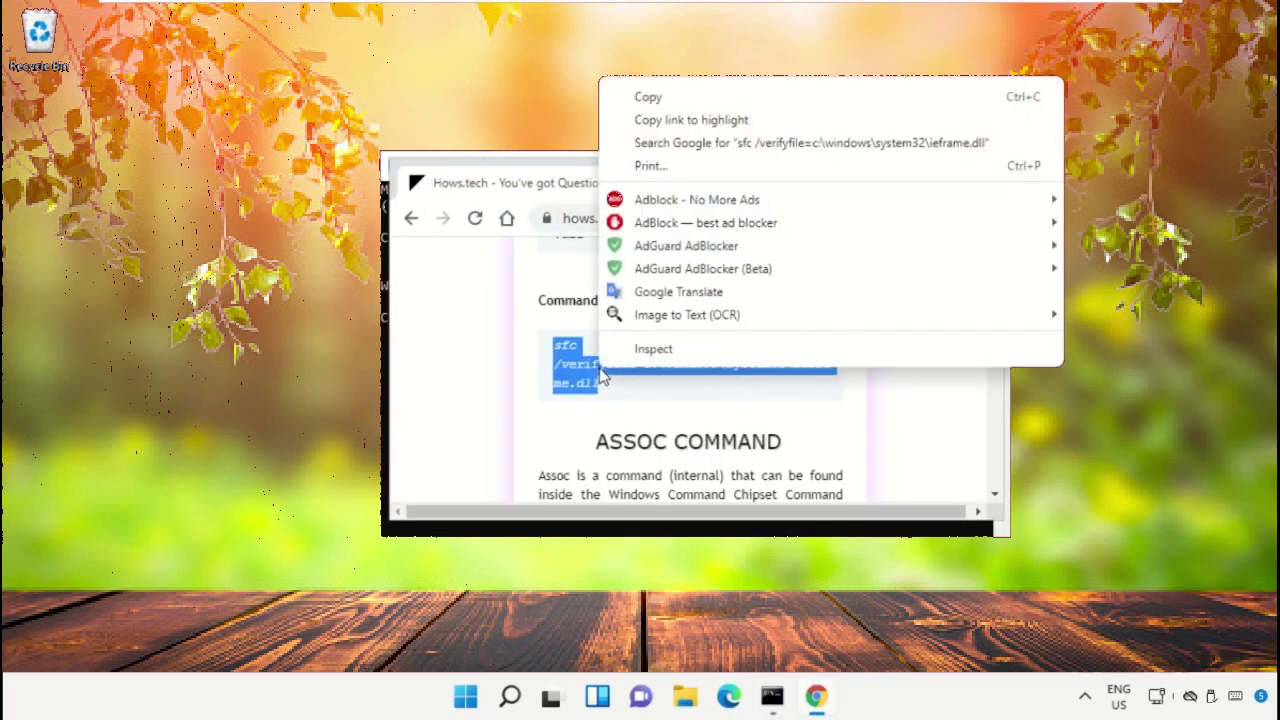
click(662, 99)
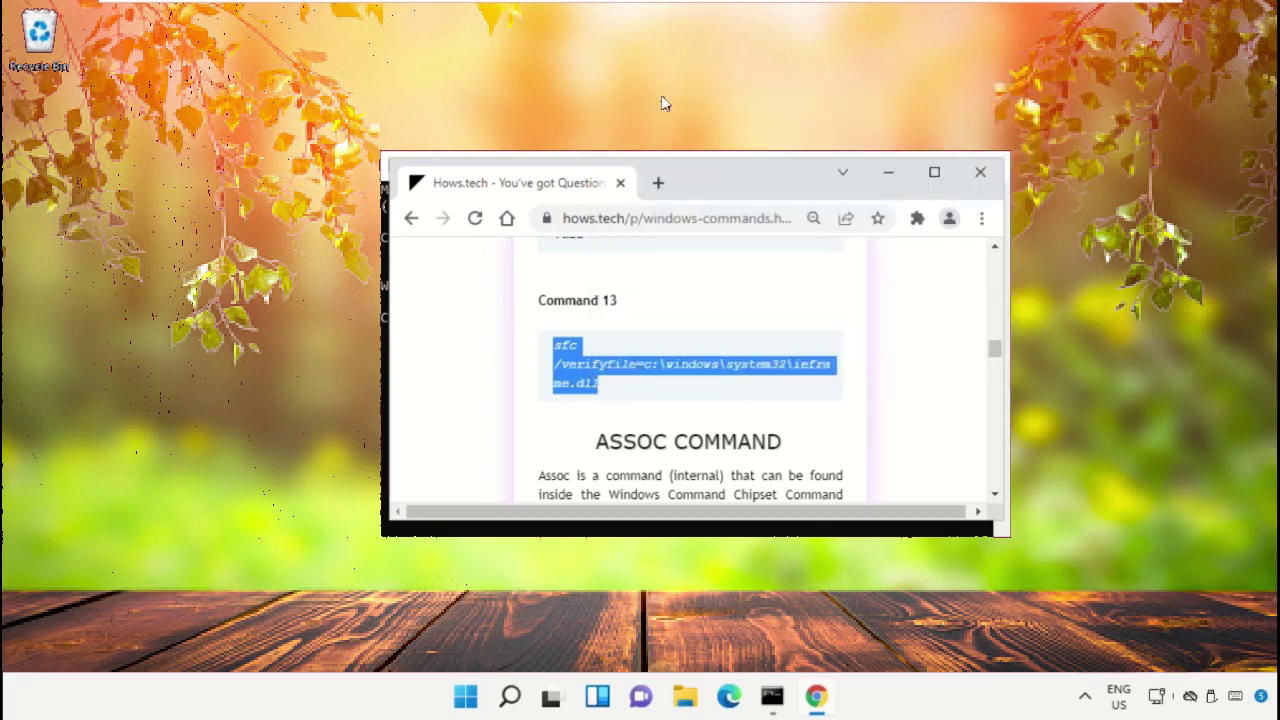
- Paste and run sfc /verifyfile=c:\windows\system32\ieframe.dll in the administrator Command Prompt, and close the prompt with the exit command
click(887, 173)
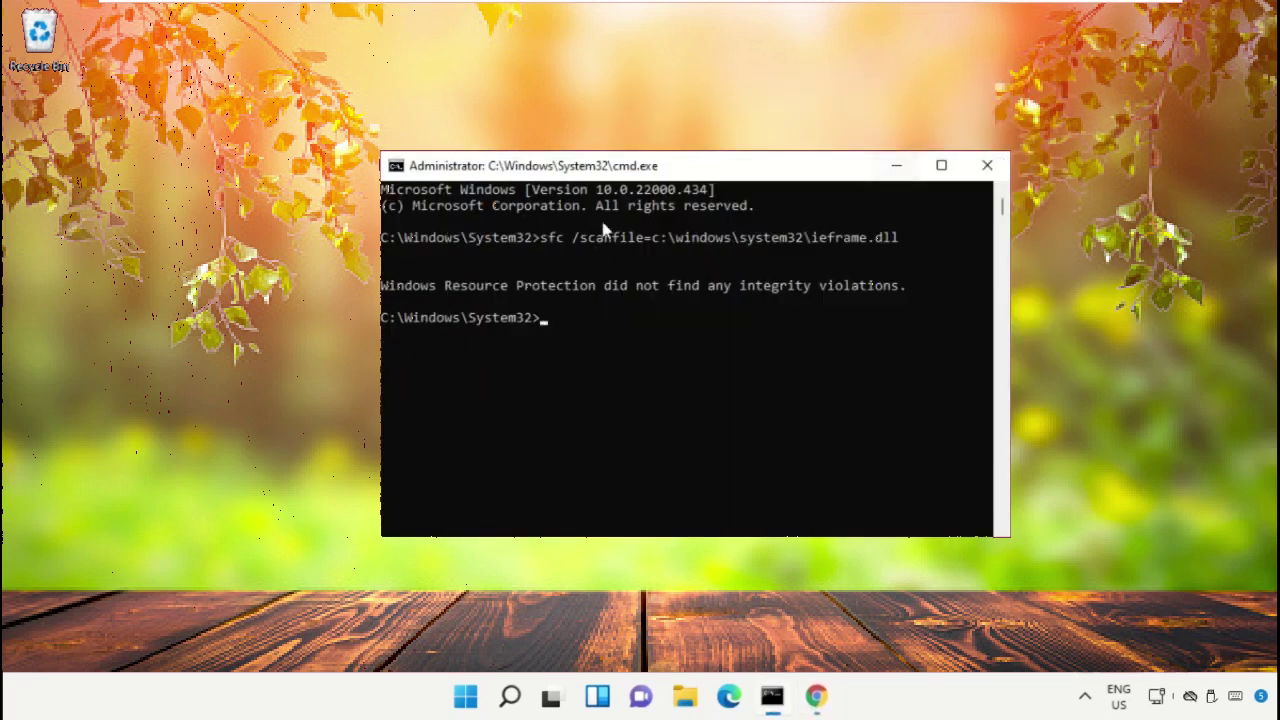
right_click(704, 172)
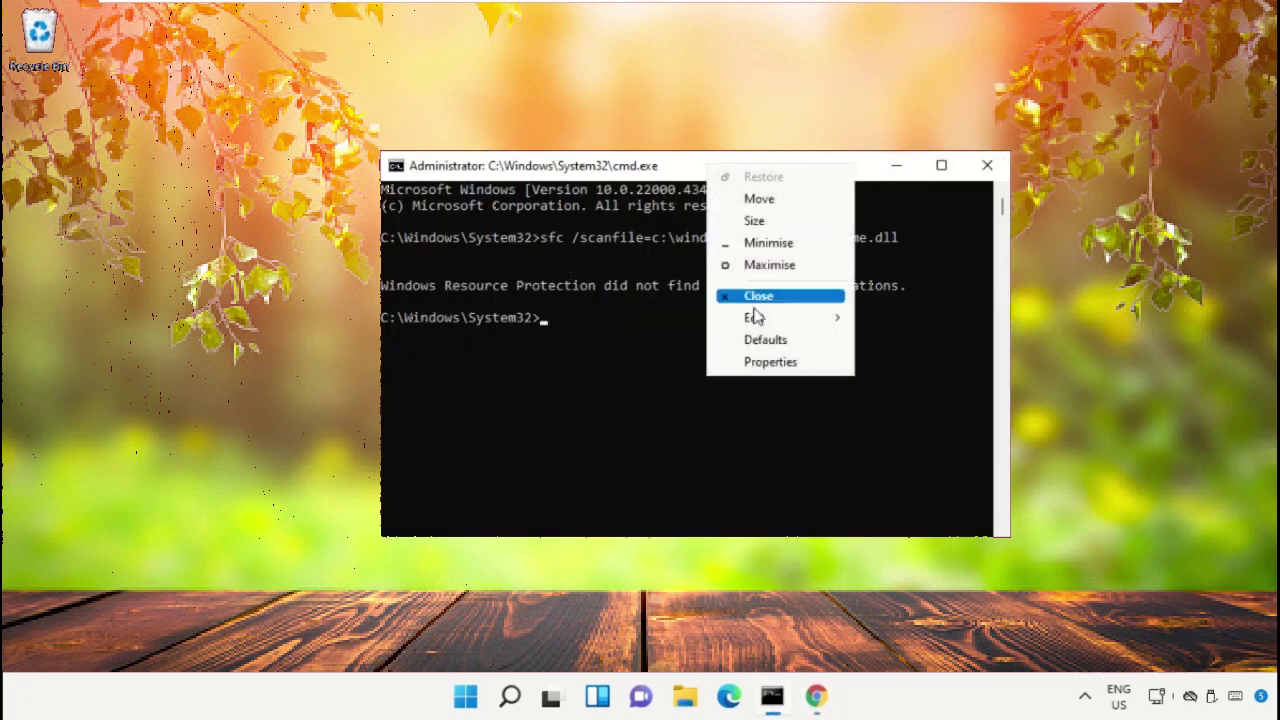
mouse_move(740, 316)
click(901, 361)
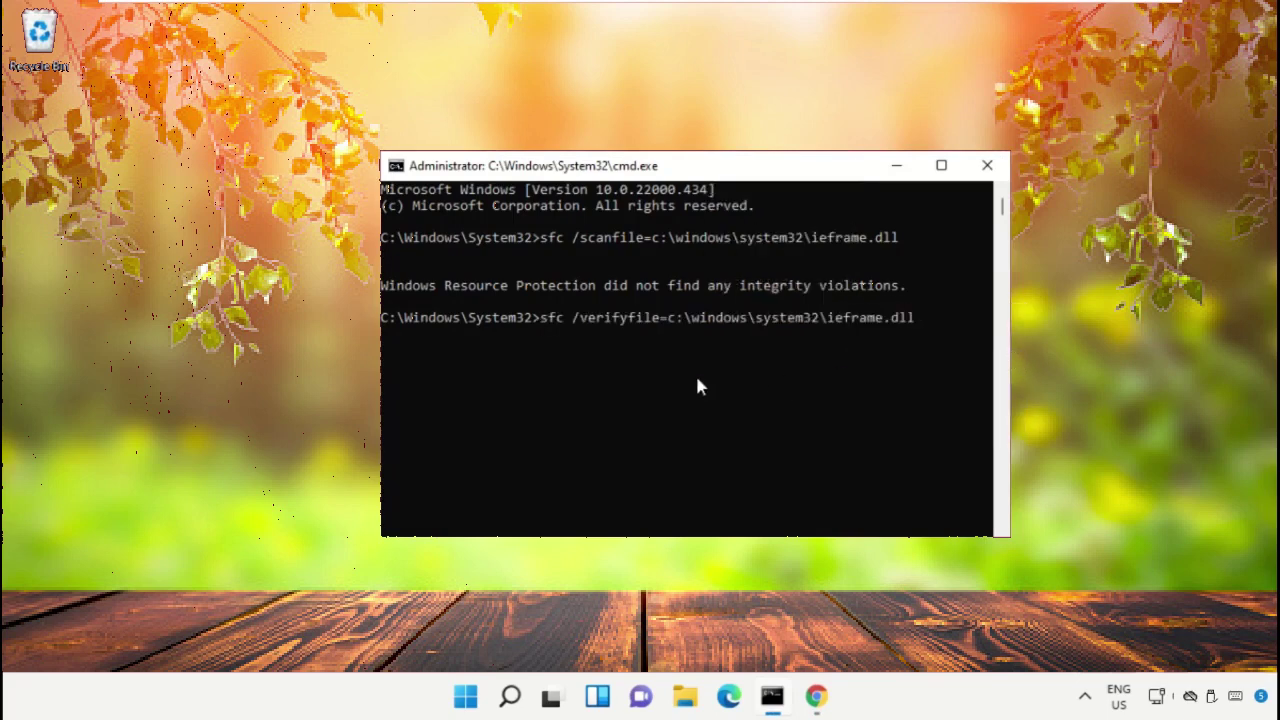
key(Return)
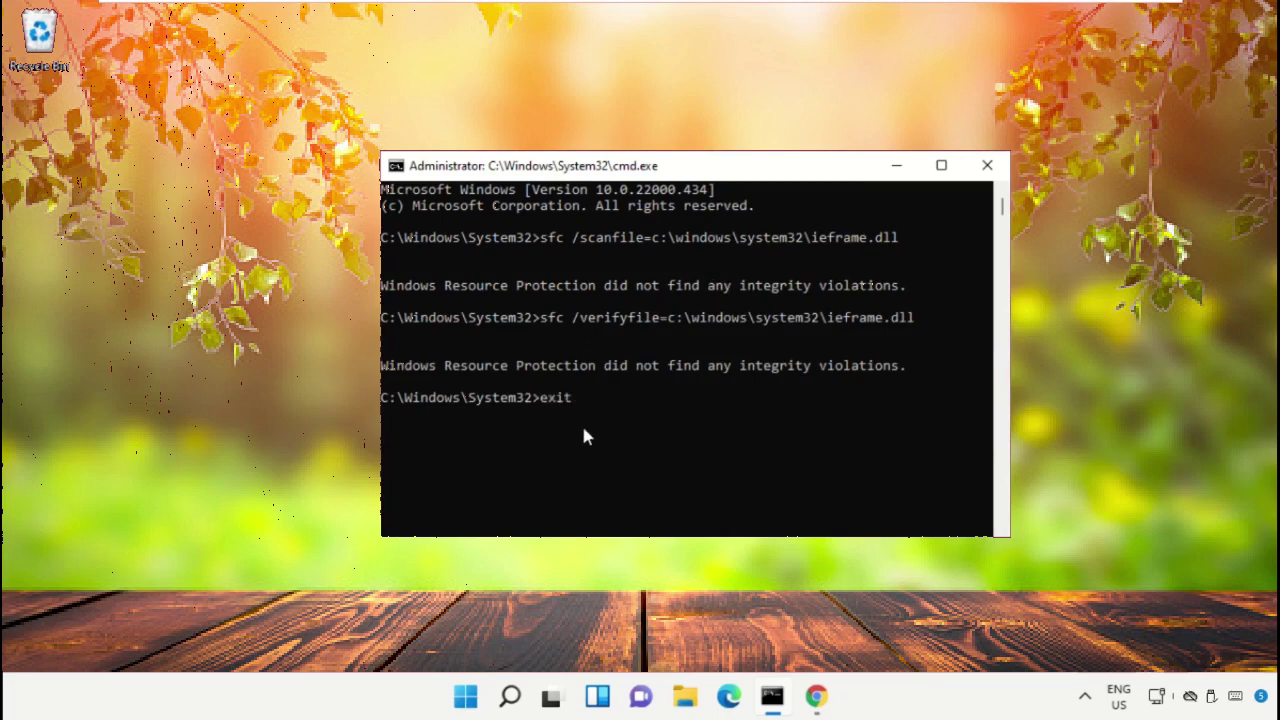
text(exit)
key(Return)
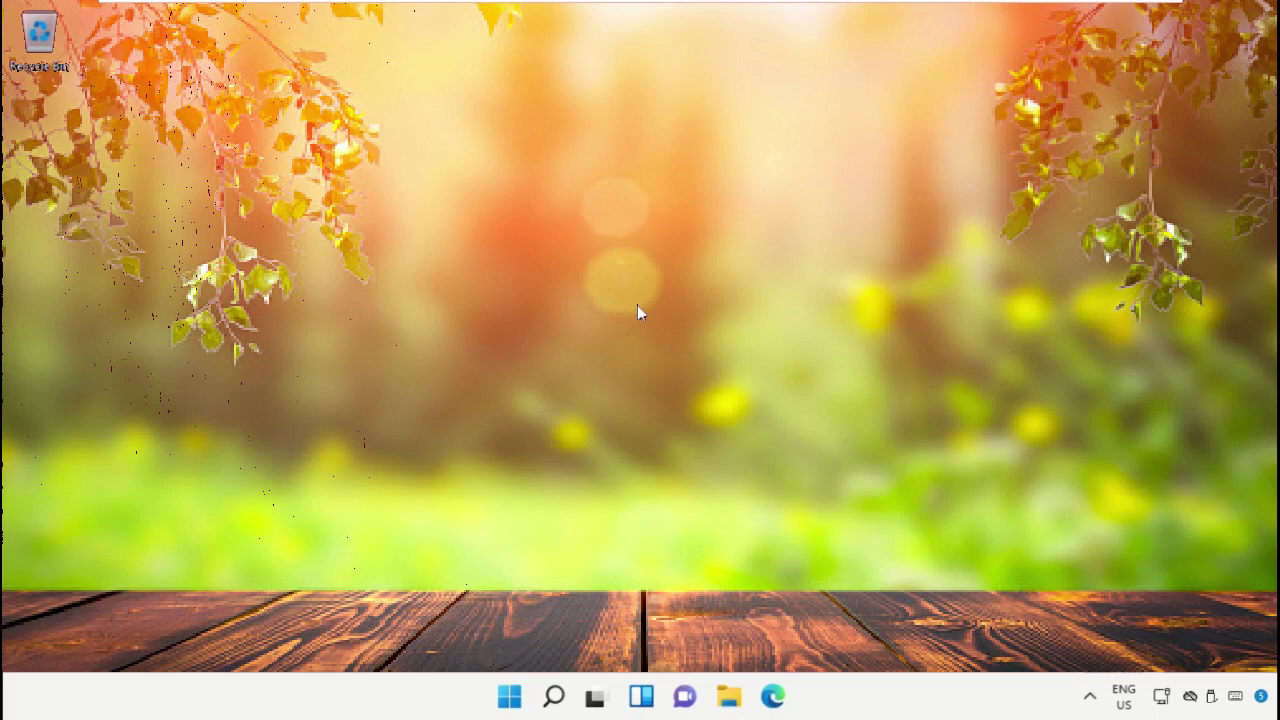
- Search the system for "Services" and open the Services app
click(553, 706)
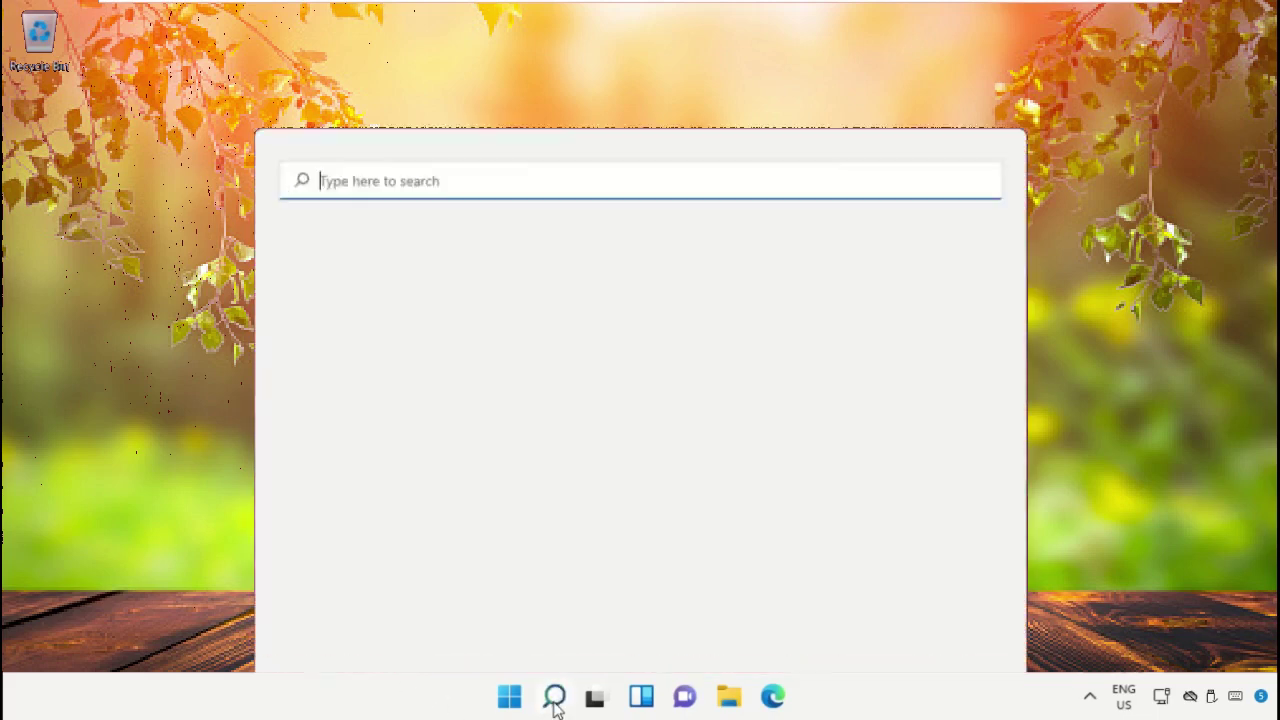
text(Services)
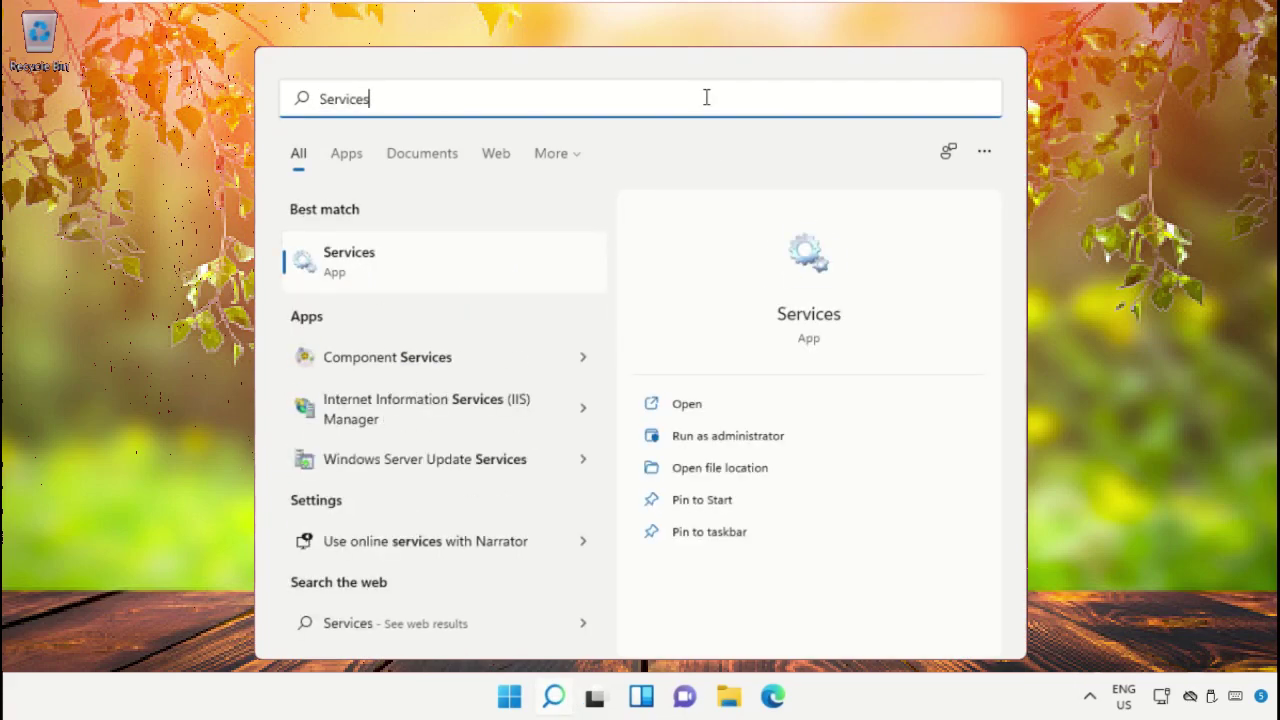
click(446, 261)
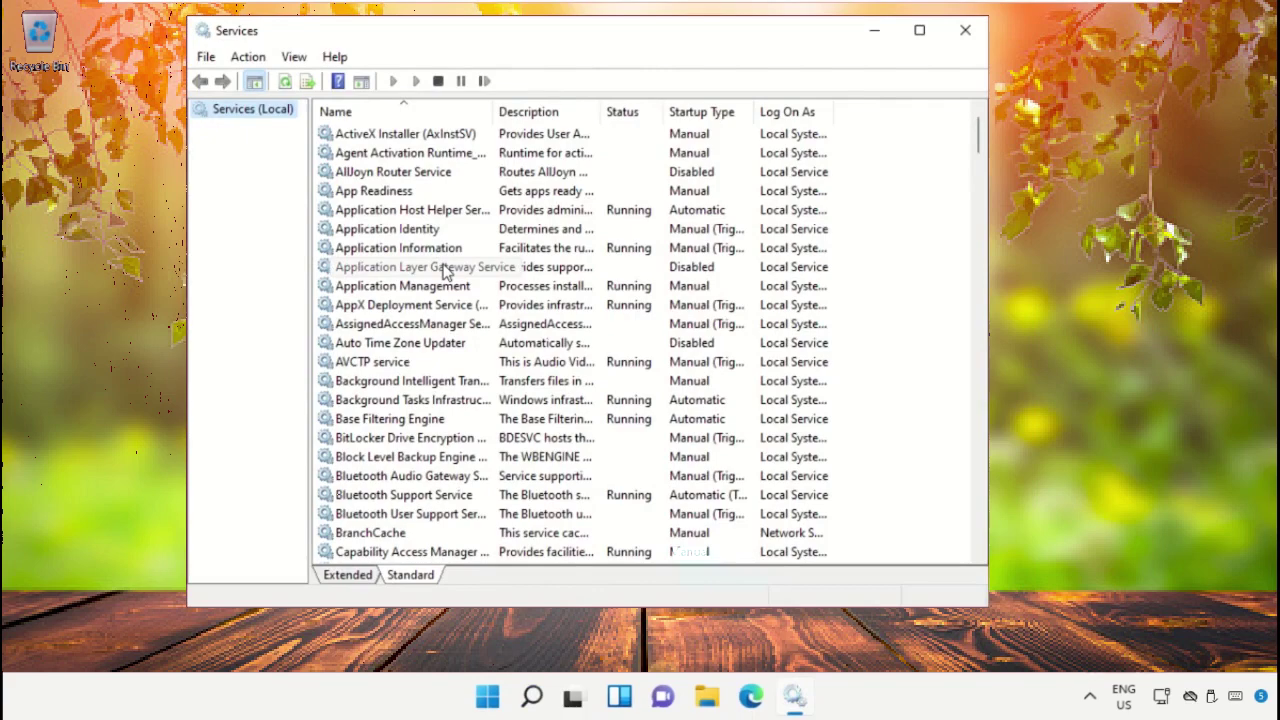
- Open the properties of the Print Spooler service, set its startup type to Automatic and apply the change
drag(970, 140, 967, 347)
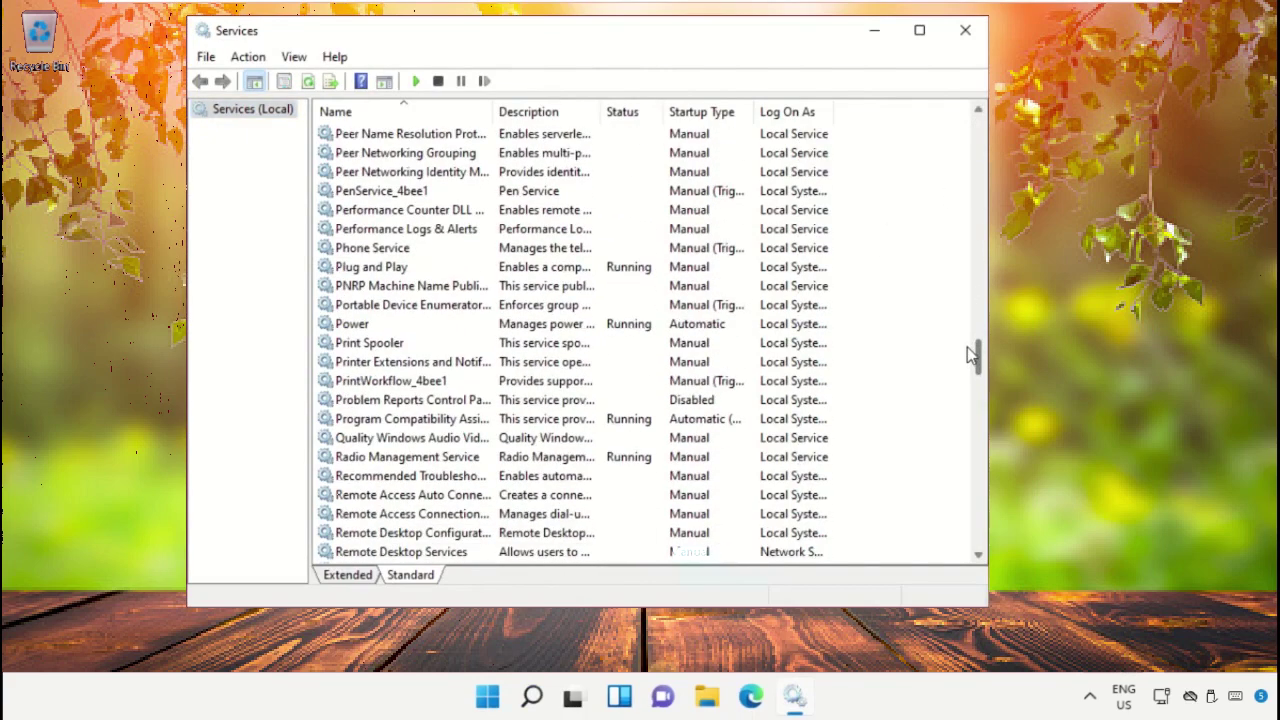
click(487, 343)
right_click(487, 343)
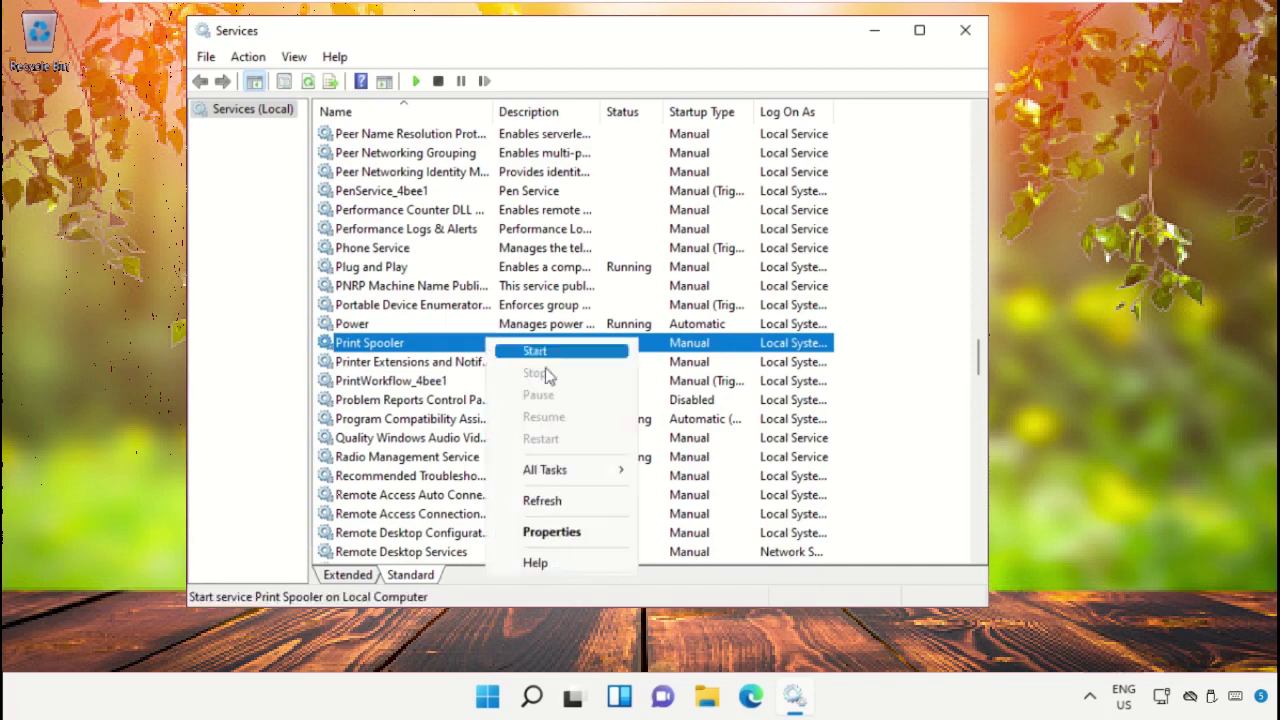
click(545, 533)
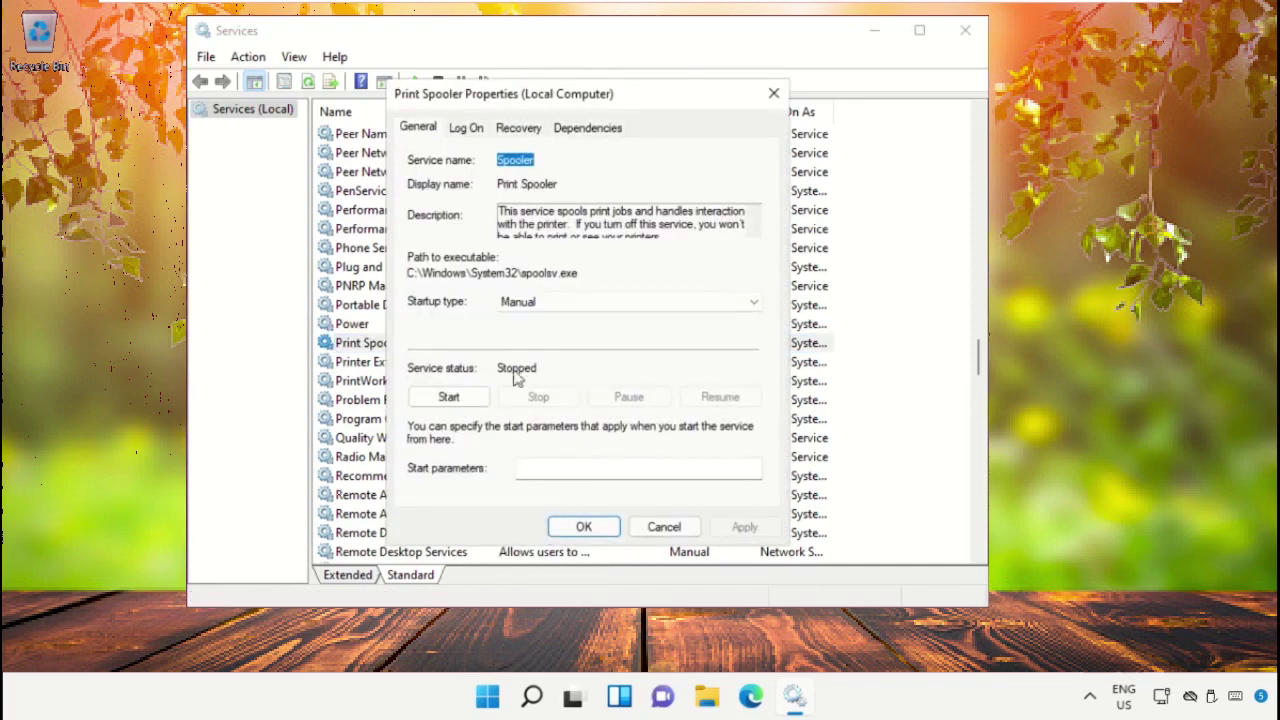
click(553, 310)
click(550, 333)
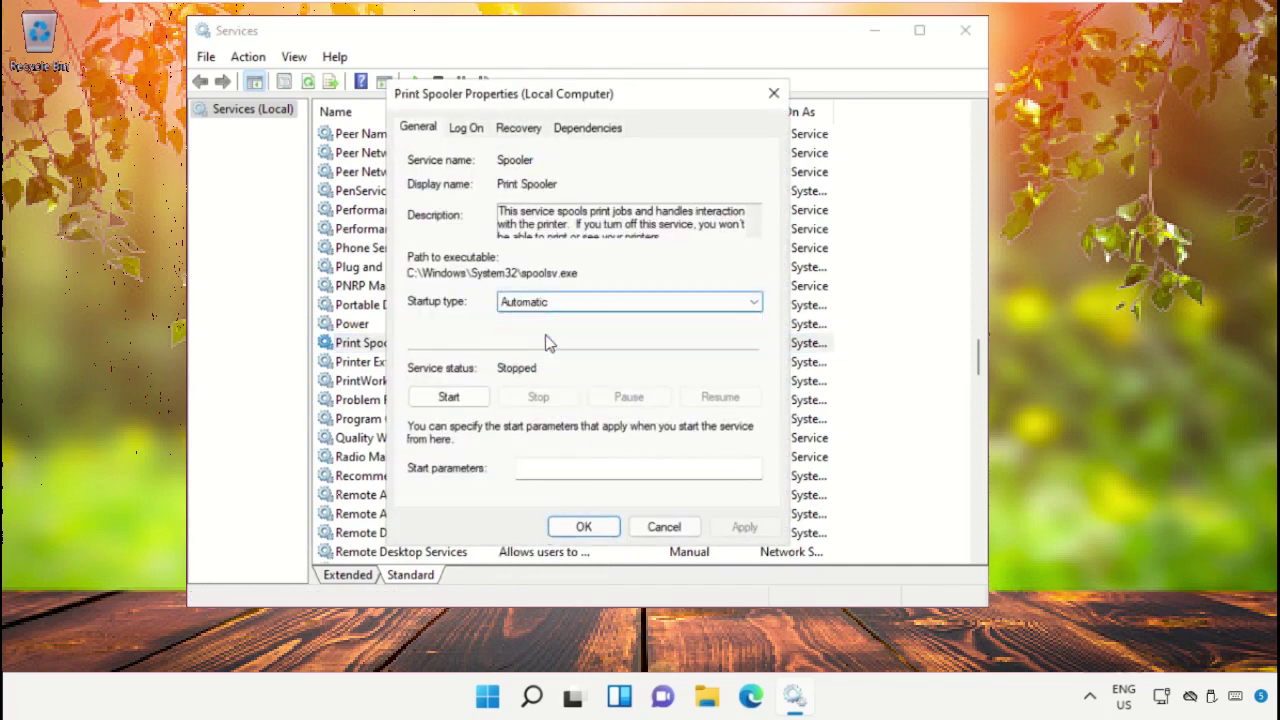
click(740, 527)
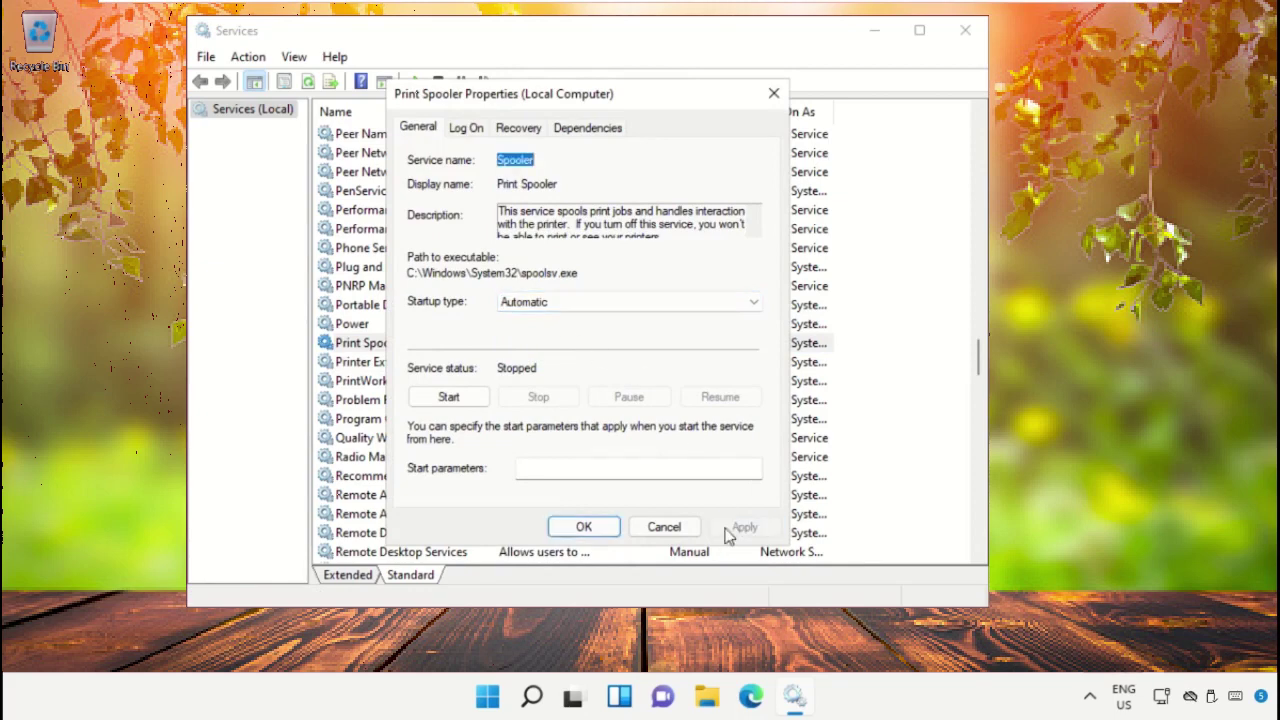
- Start the Print Spooler service, accept its properties and close Services
click(474, 397)
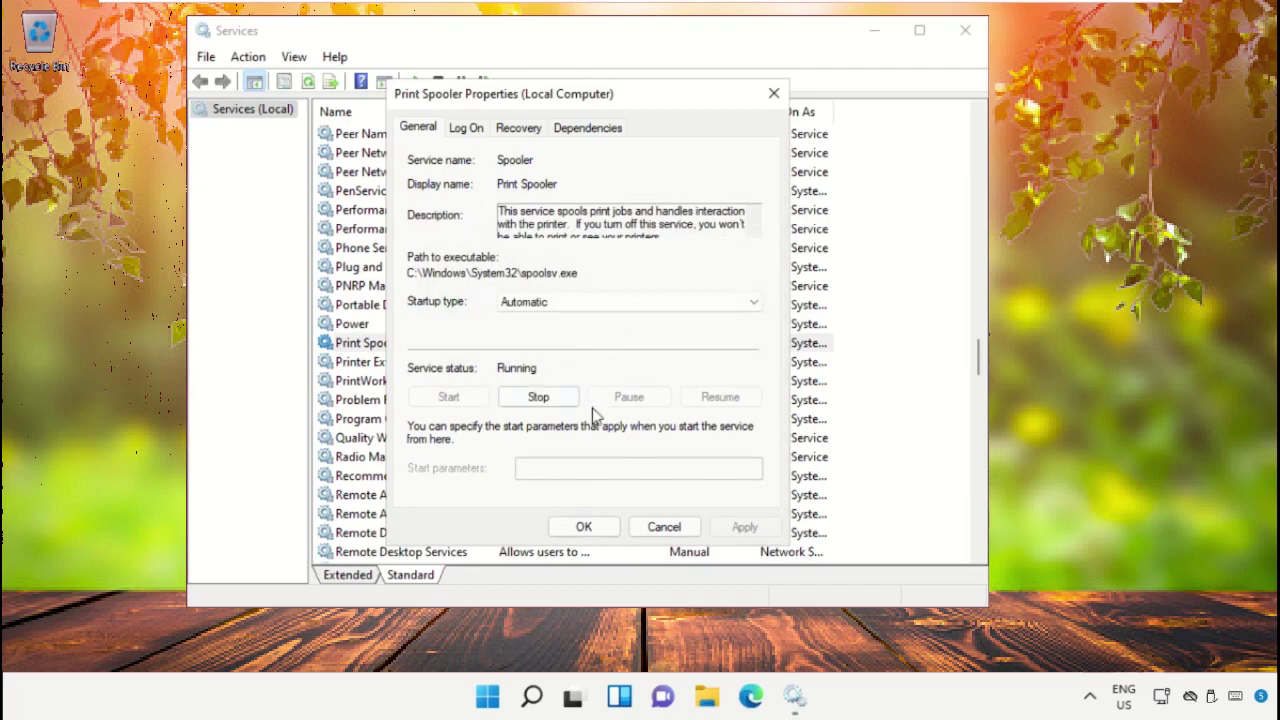
click(582, 528)
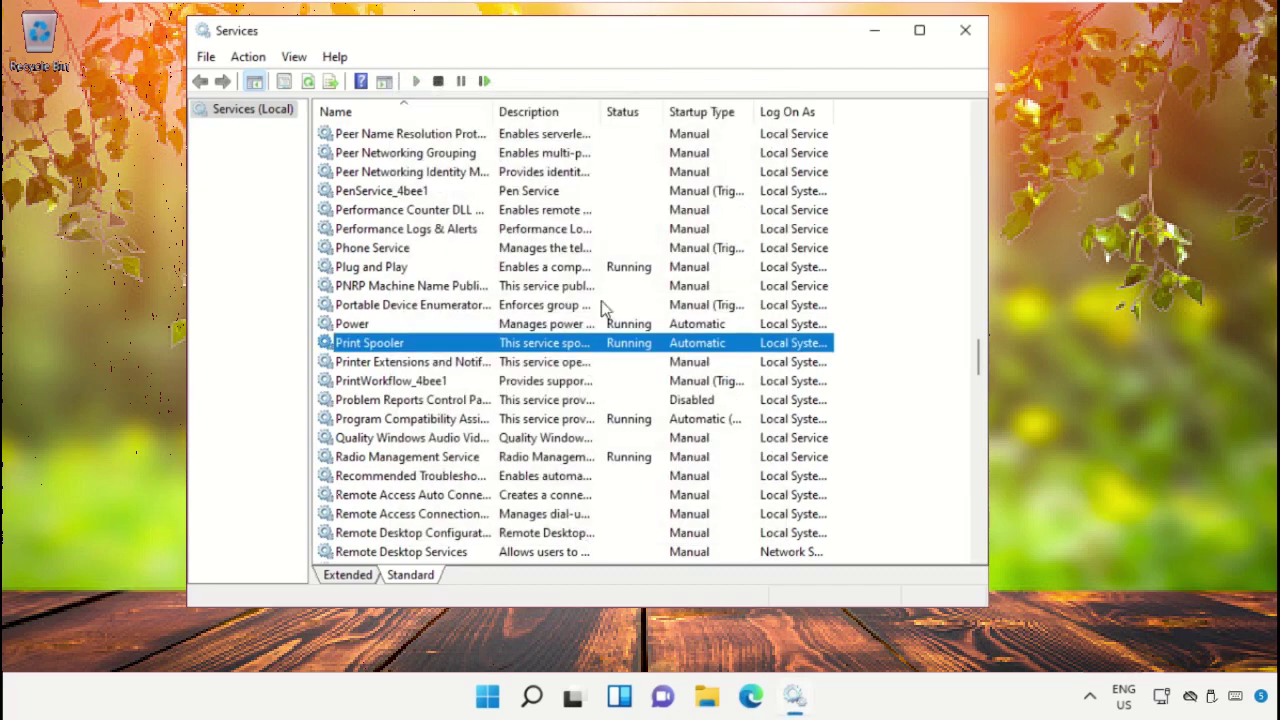
click(965, 30)
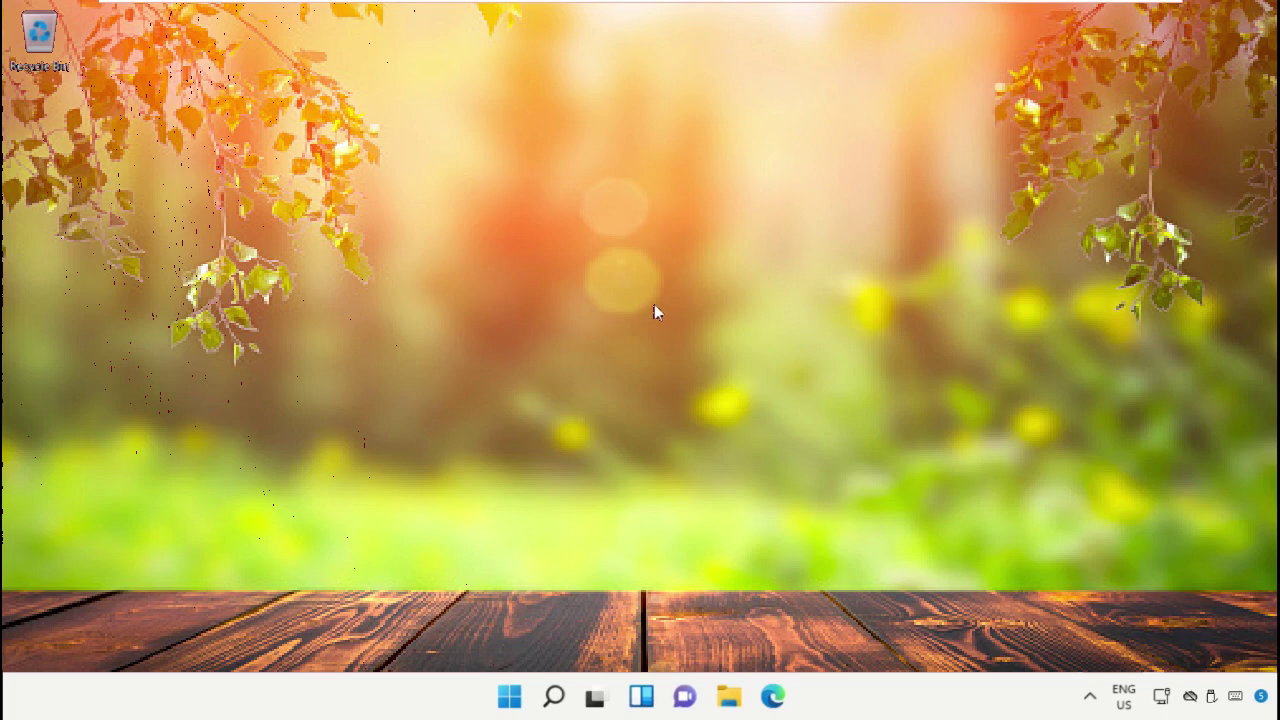
- Search the system for Registry Editor, open it and allow it to make changes to the device
click(553, 697)
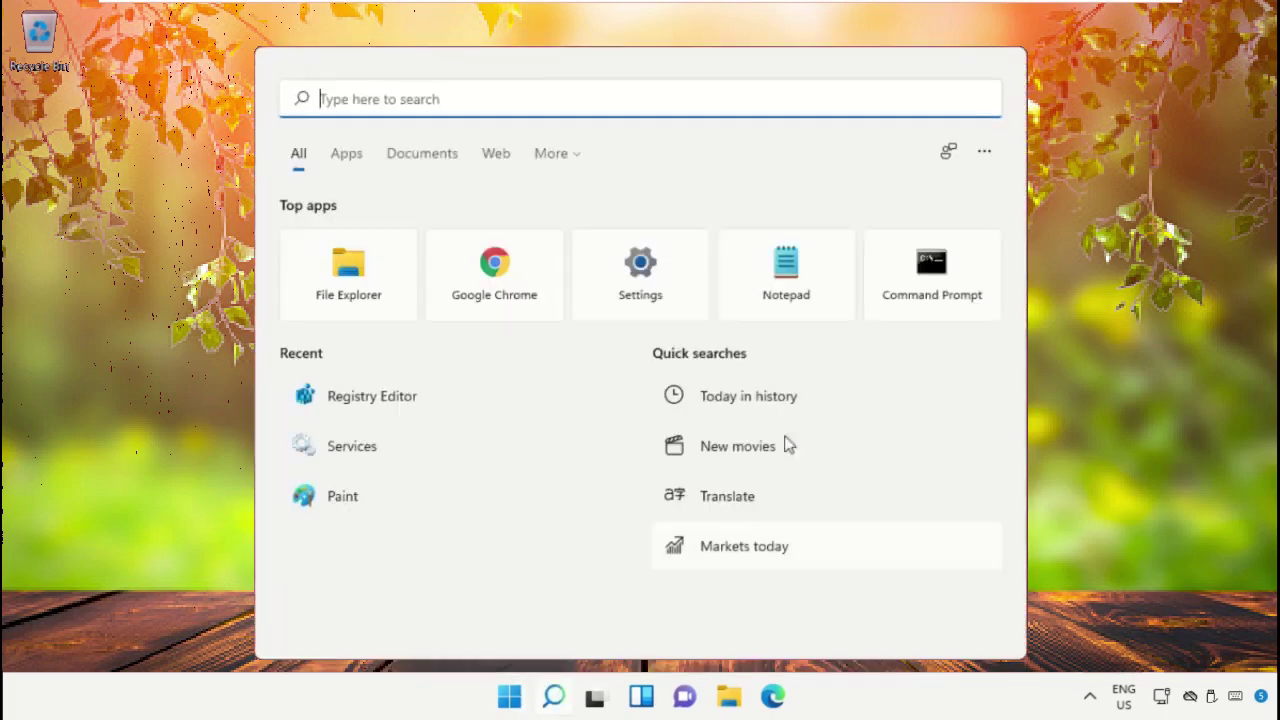
text(Registry Editor)
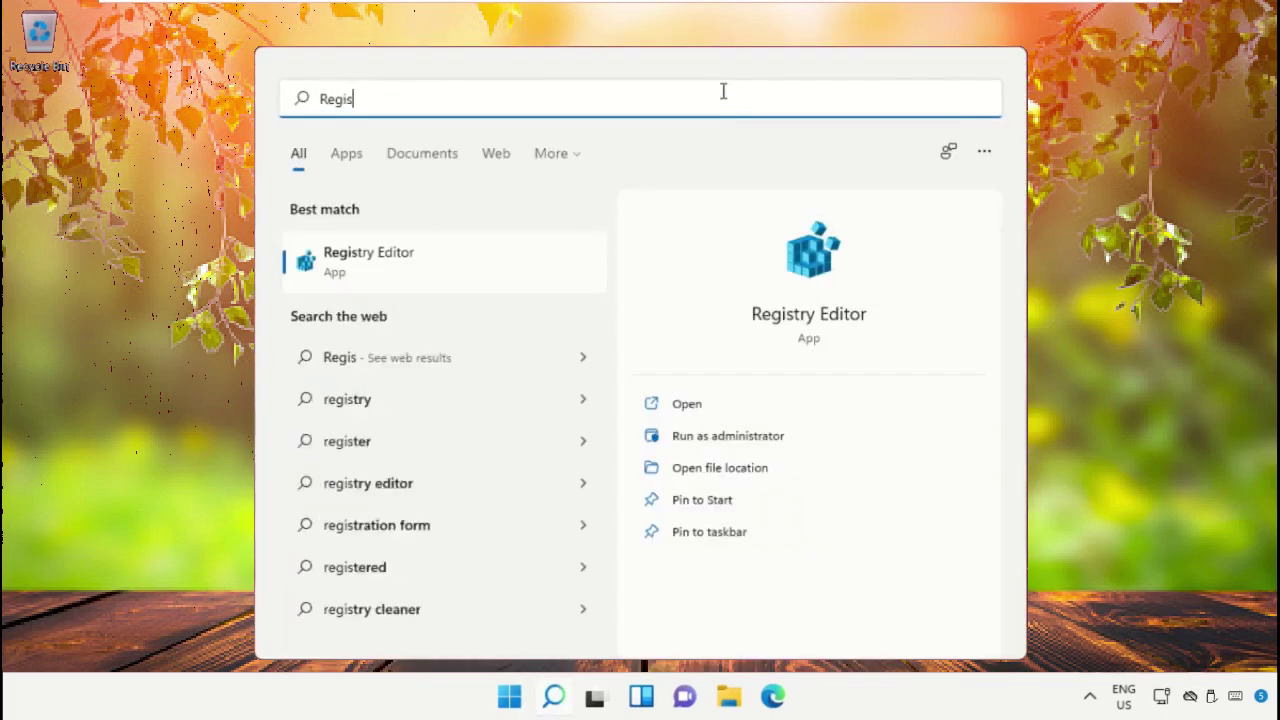
click(451, 292)
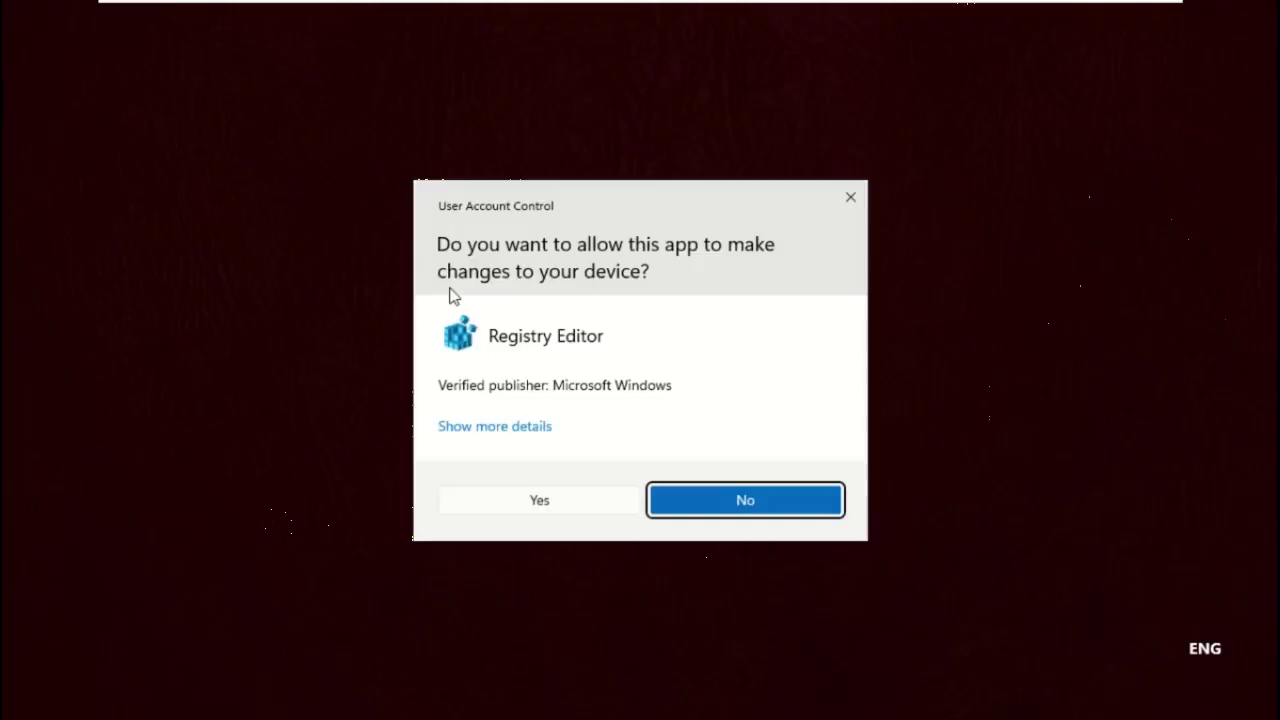
click(505, 499)
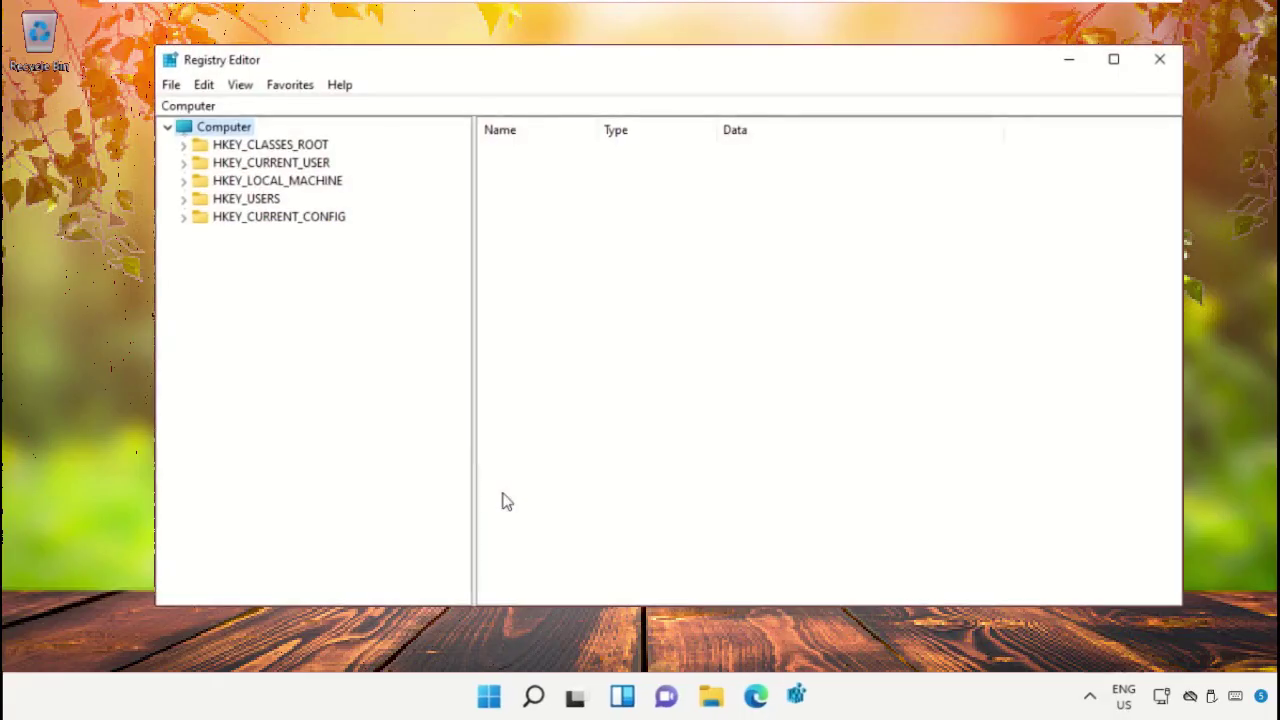
- Expand the registry tree through HKEY_CURRENT_USER and Software to the Microsoft key
click(268, 166)
double_click(204, 168)
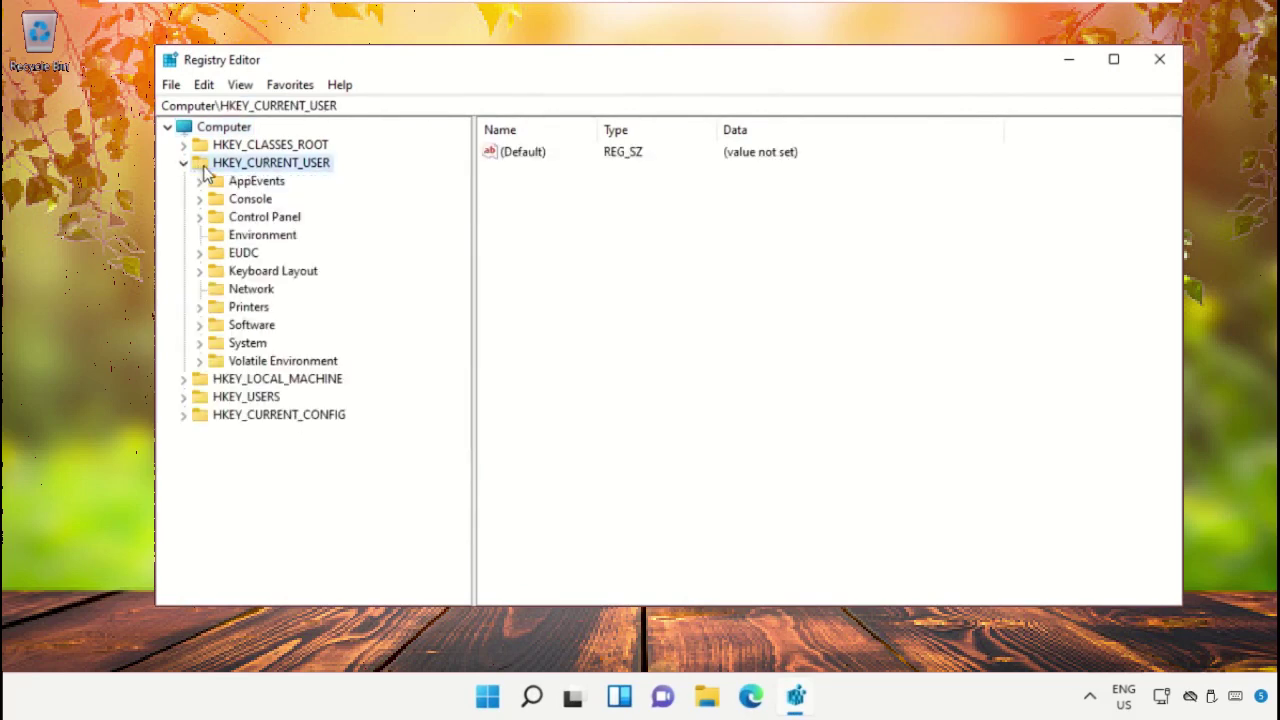
click(240, 325)
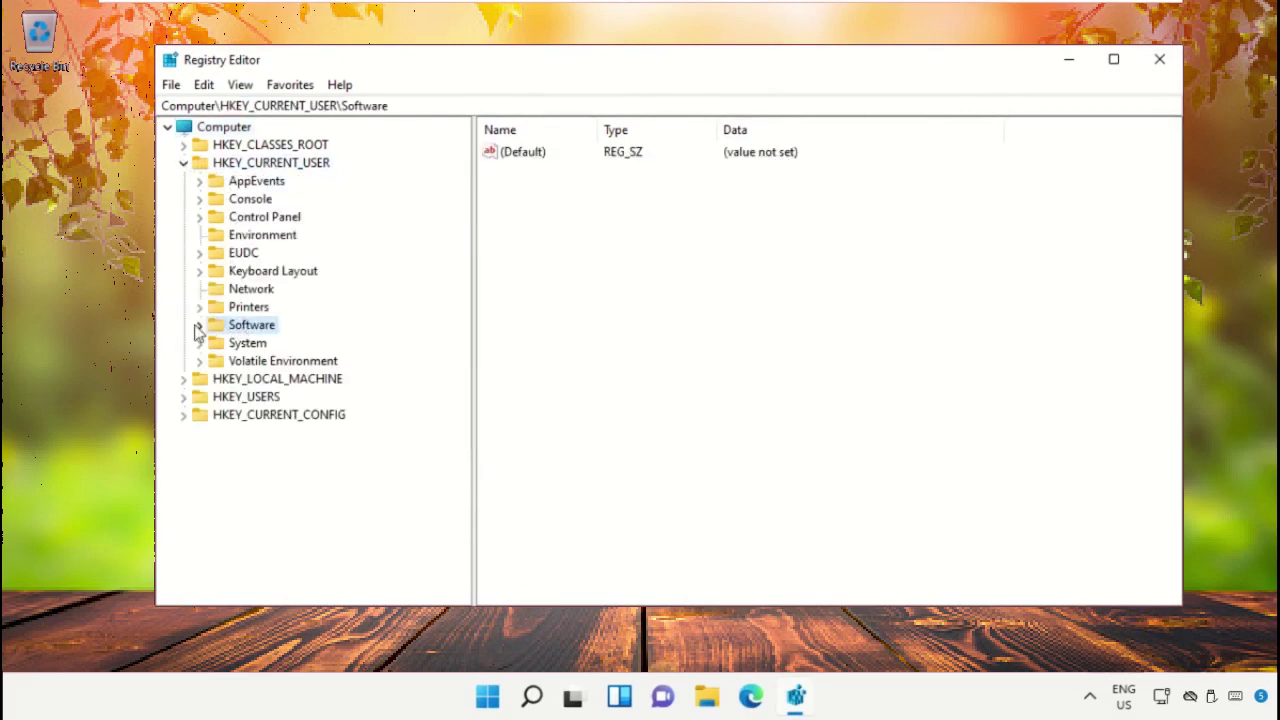
click(199, 326)
click(231, 472)
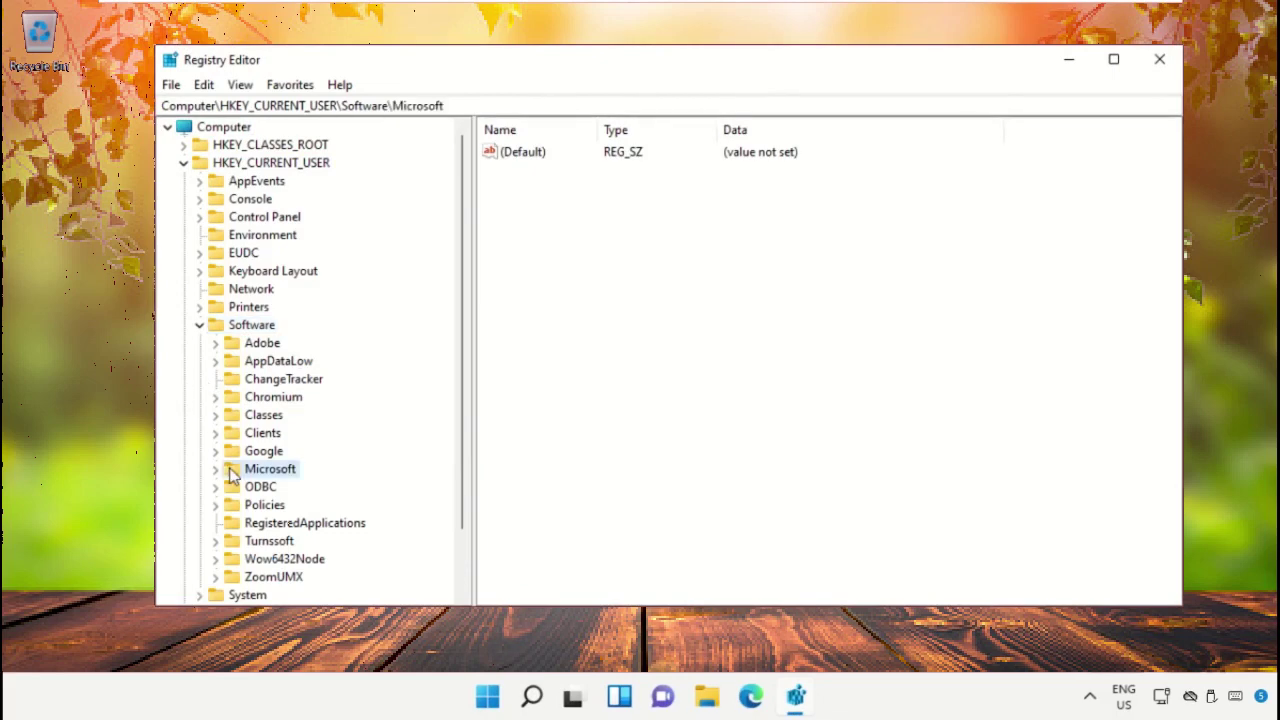
click(219, 470)
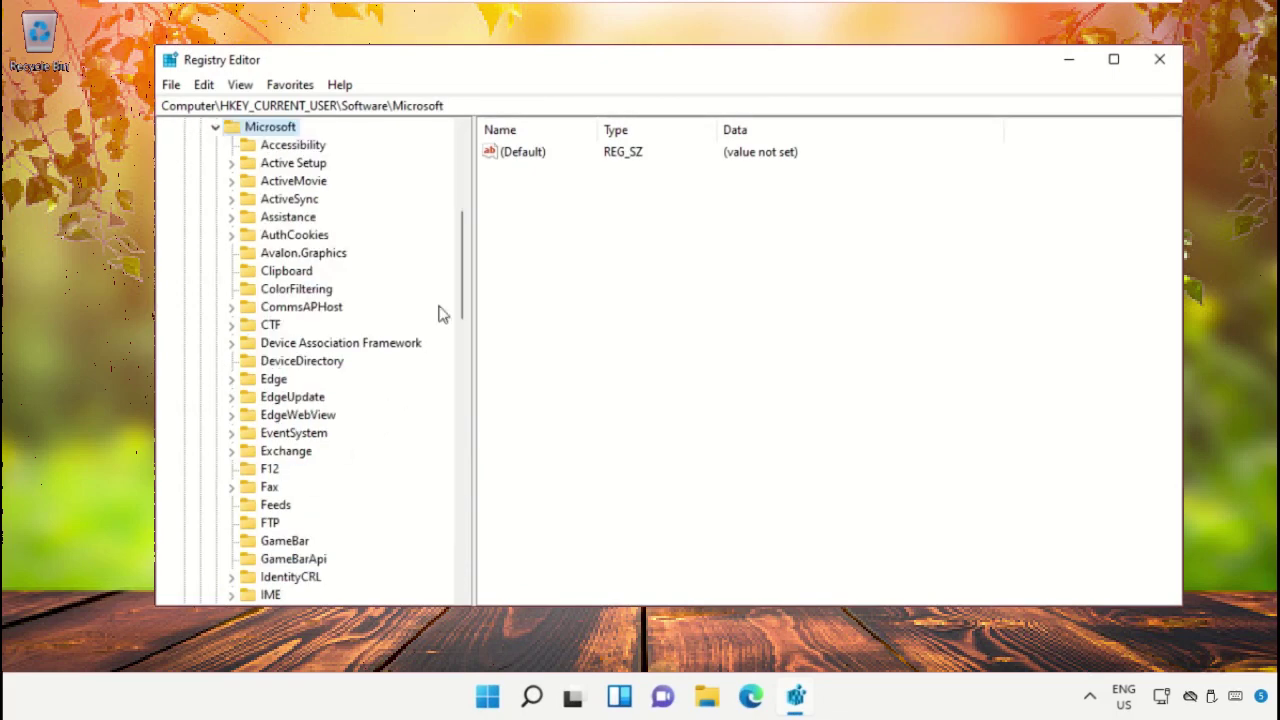
- Under the Microsoft key, expand Windows NT and its CurrentVersion subkey
drag(462, 288, 446, 523)
click(279, 364)
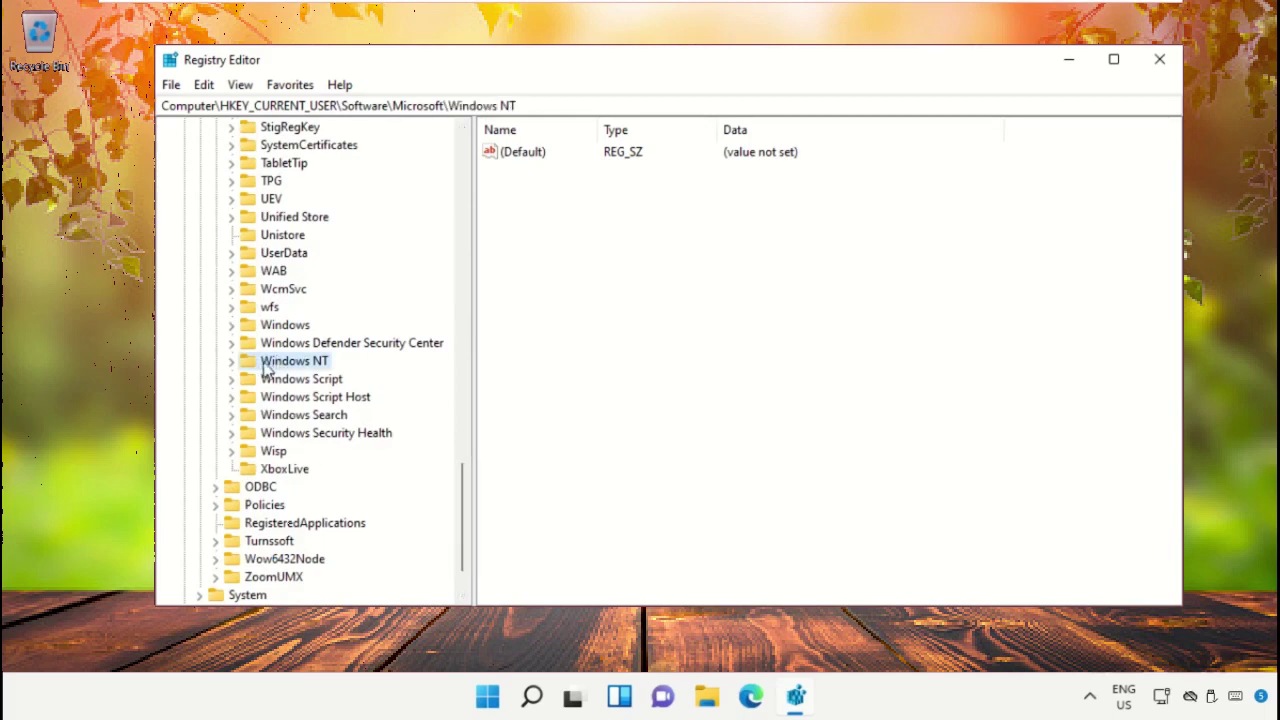
click(238, 364)
click(251, 380)
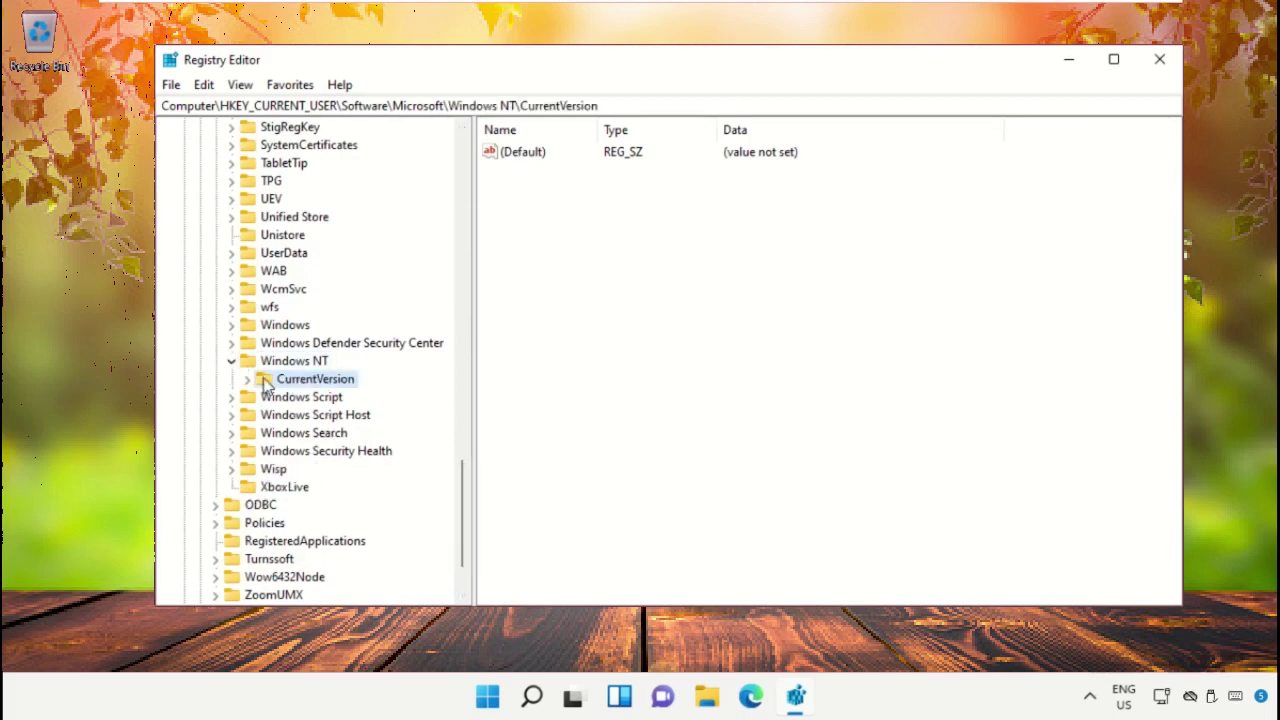
click(251, 381)
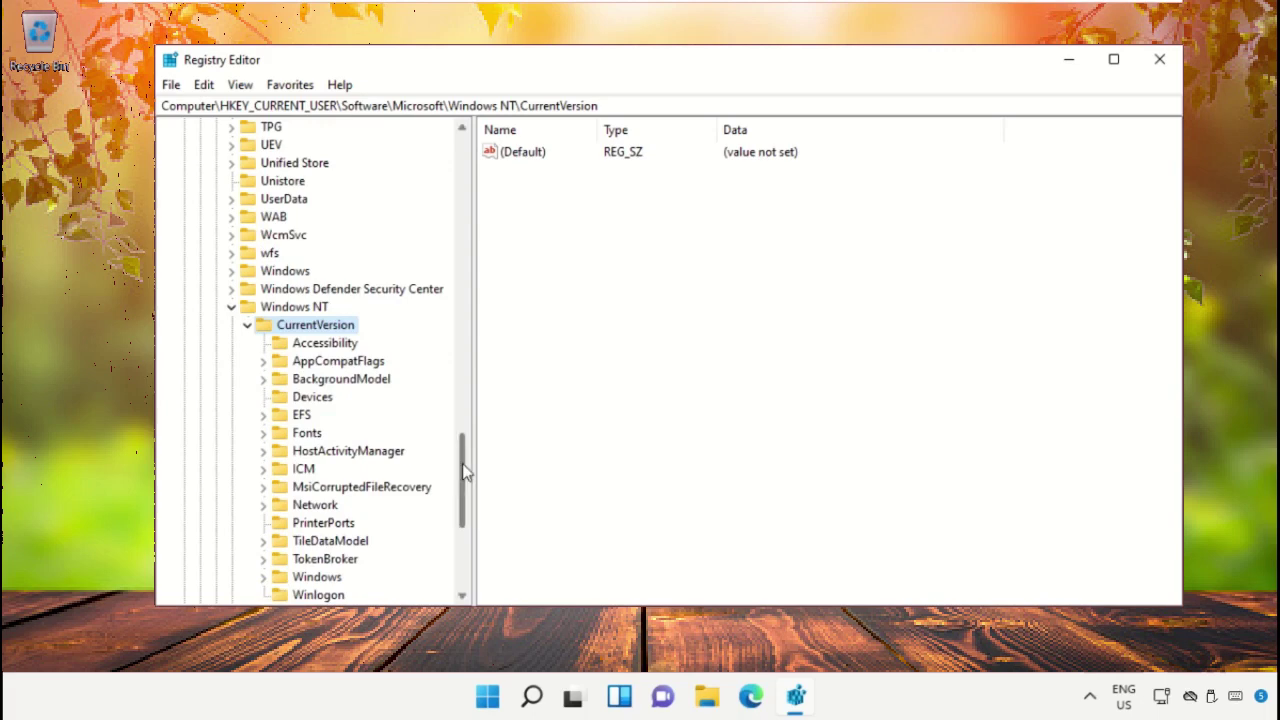
drag(463, 474, 468, 500)
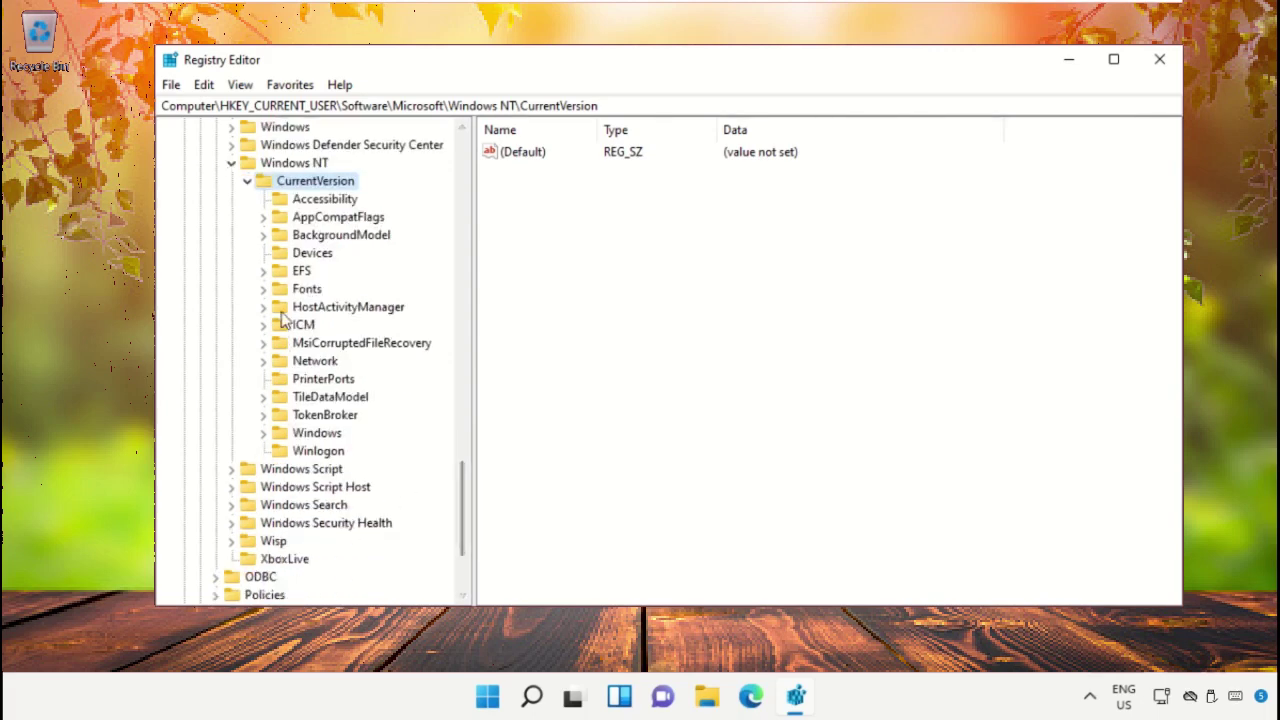
- In the permissions of the Devices key, allow Full Control for ALL APPLICATION PACKAGES and the Account Unknown entry
click(300, 259)
right_click(298, 263)
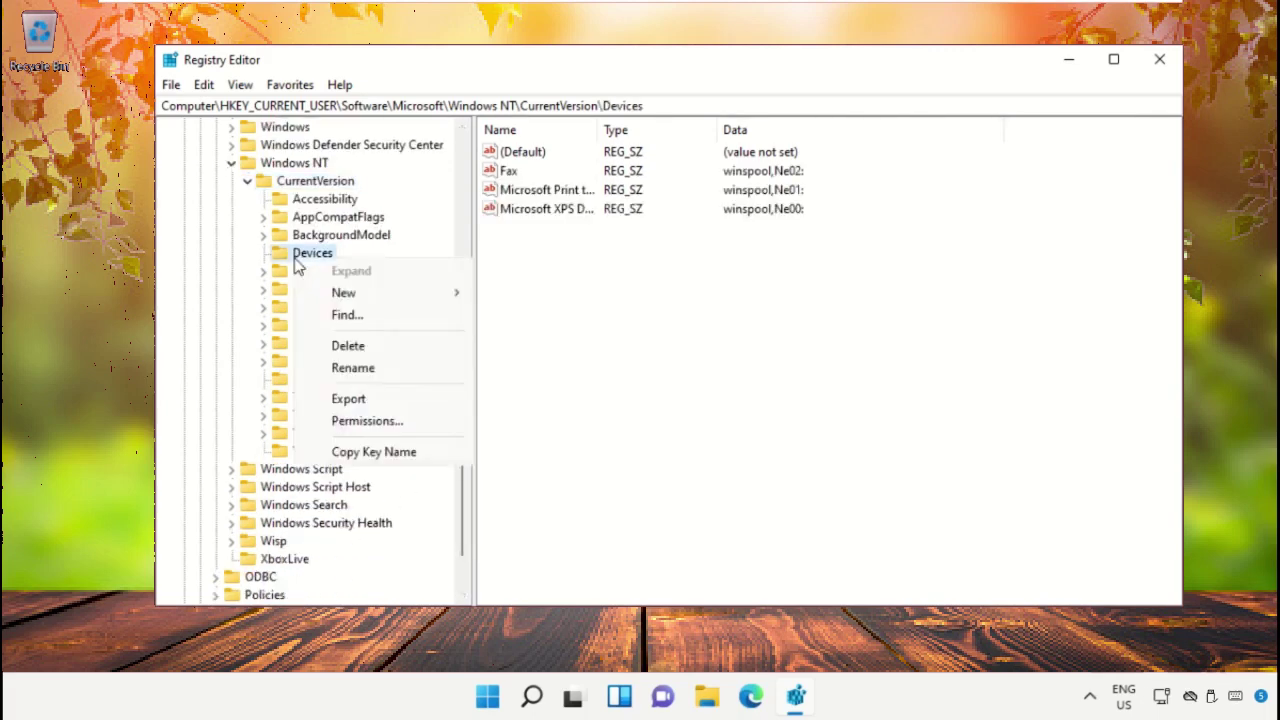
click(370, 422)
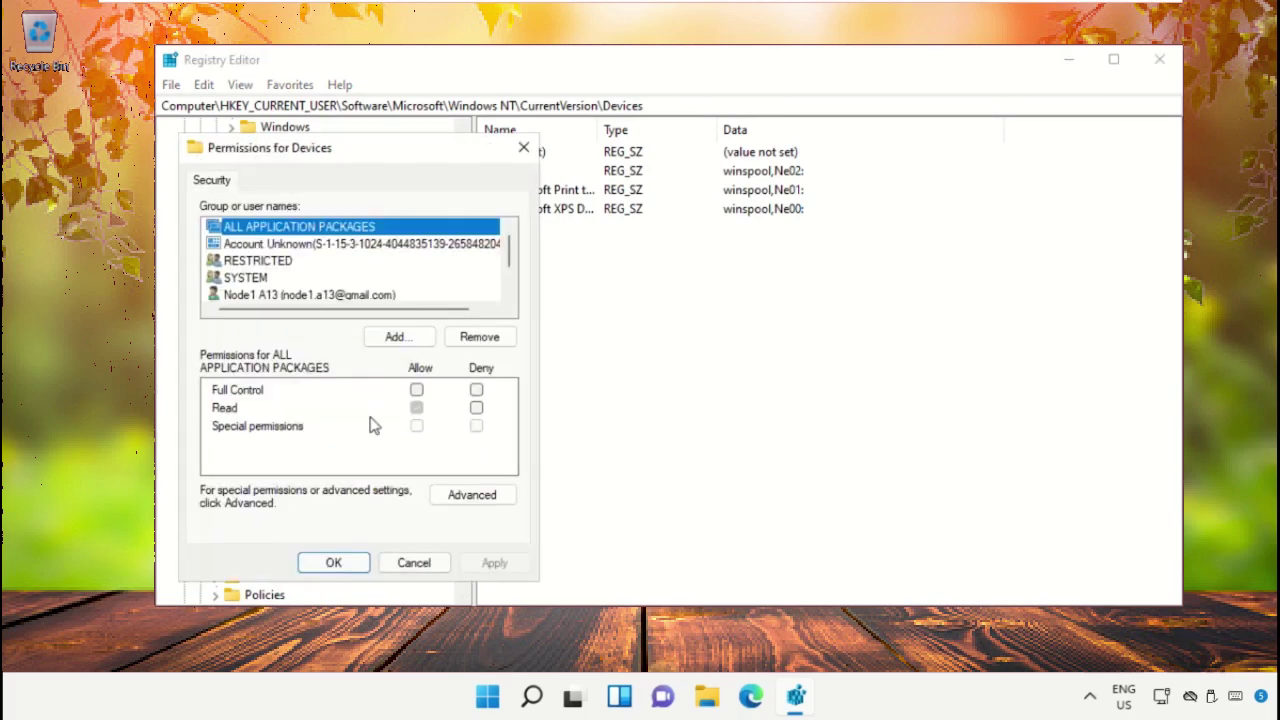
click(416, 391)
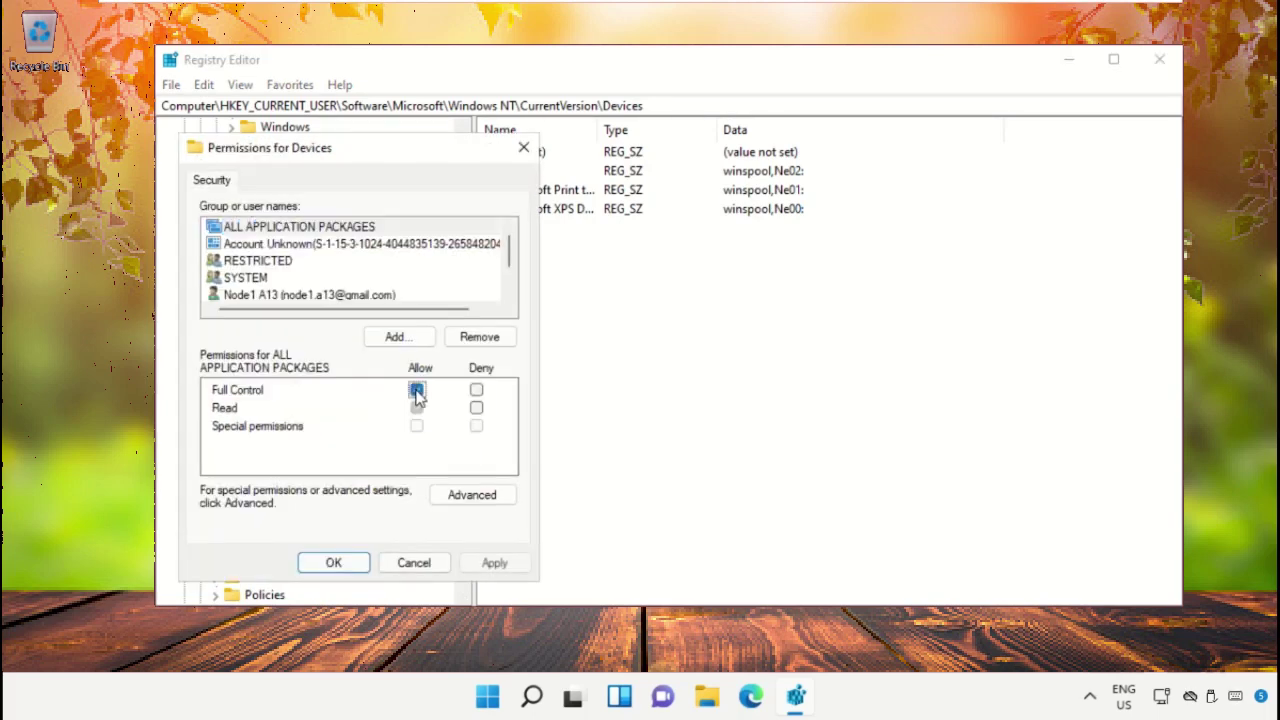
click(310, 245)
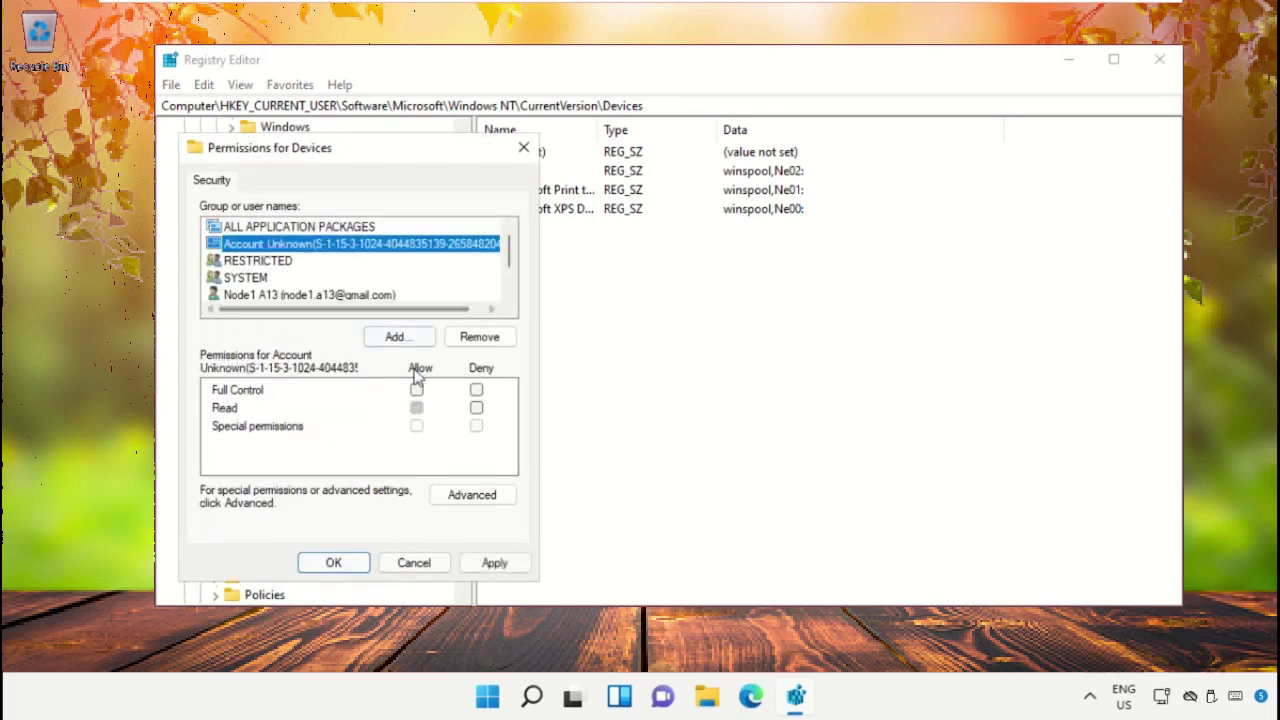
click(417, 390)
click(417, 391)
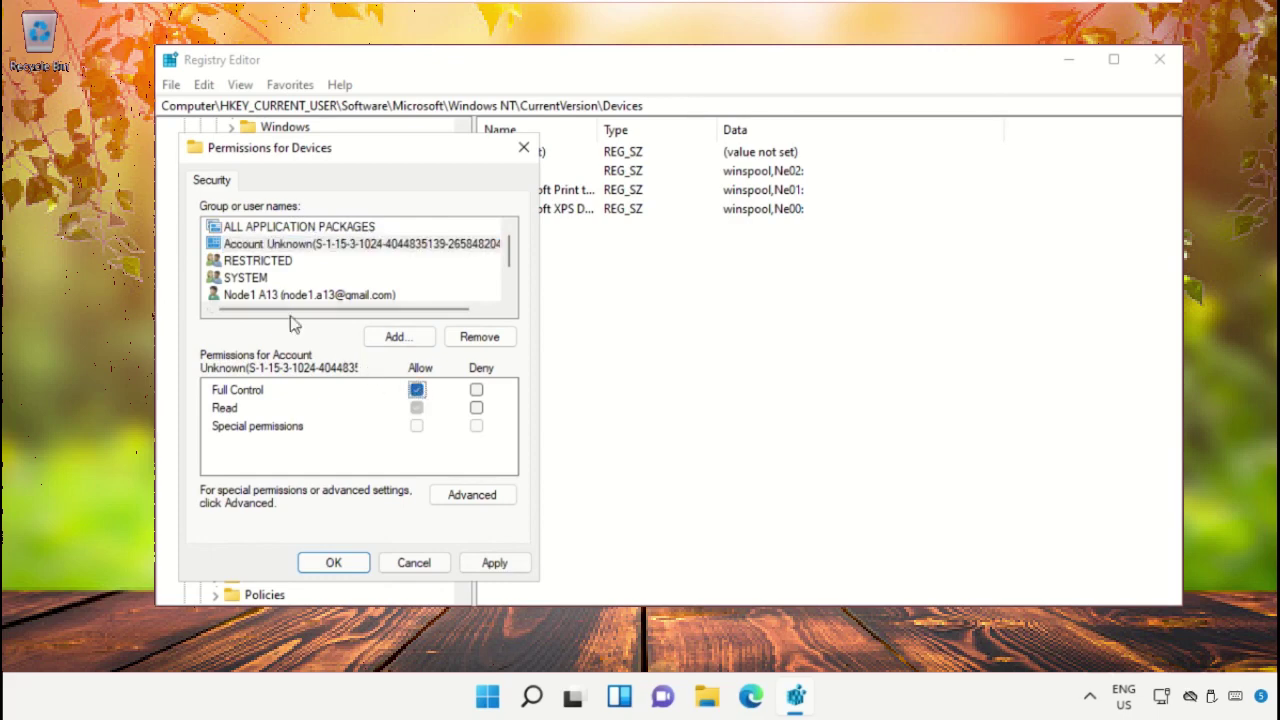
- Check the Full Control permissions of SYSTEM and the signed-in user account on Devices, and apply and accept the permission changes
click(252, 279)
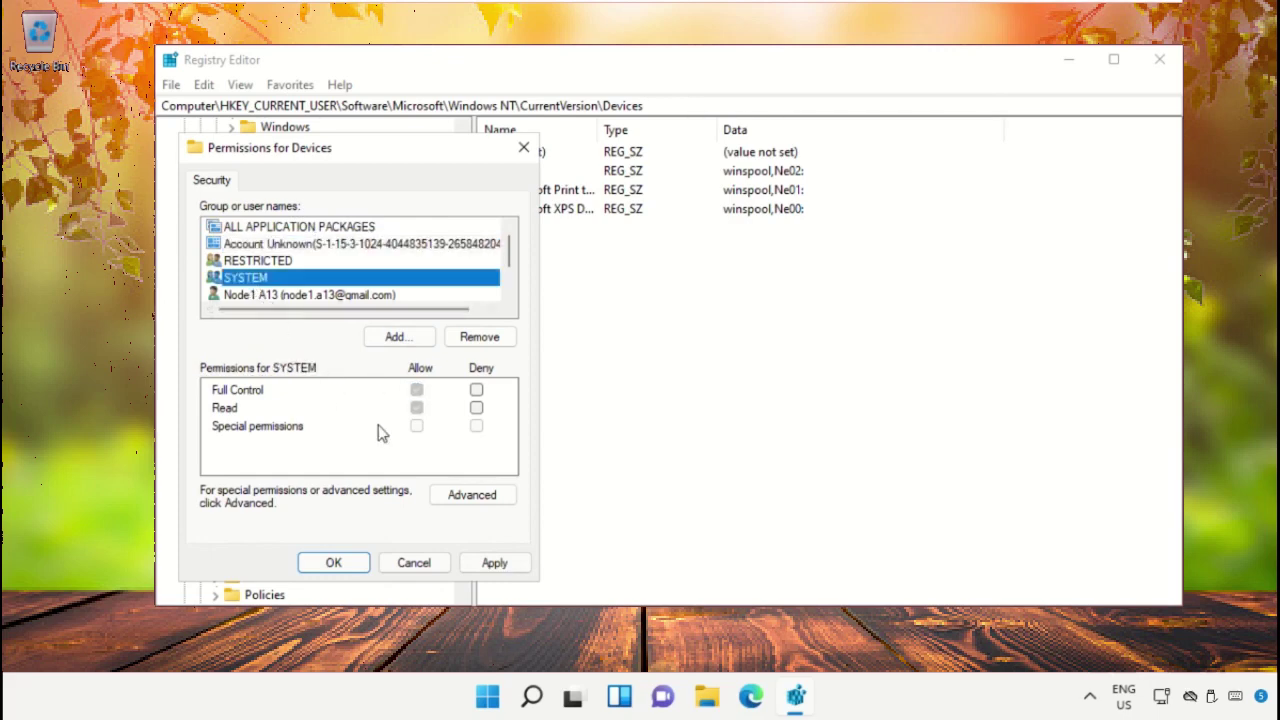
click(298, 295)
scroll(303, 300, down, 1)
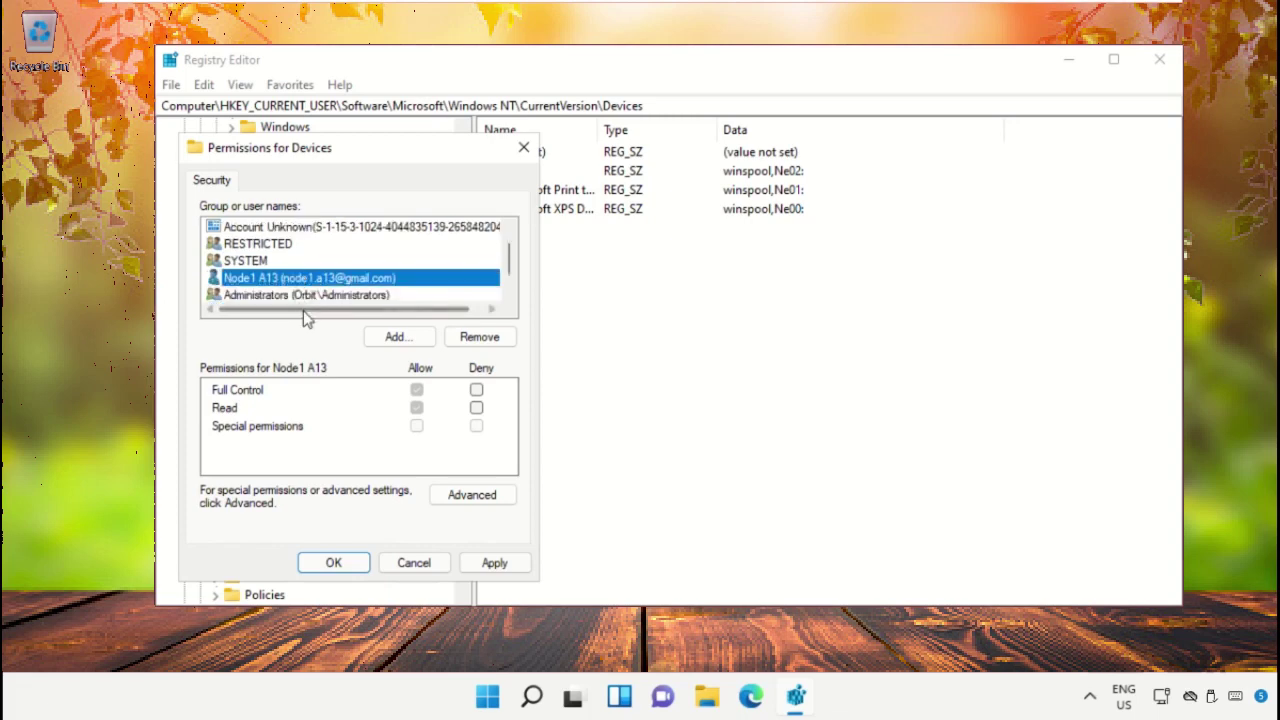
click(420, 399)
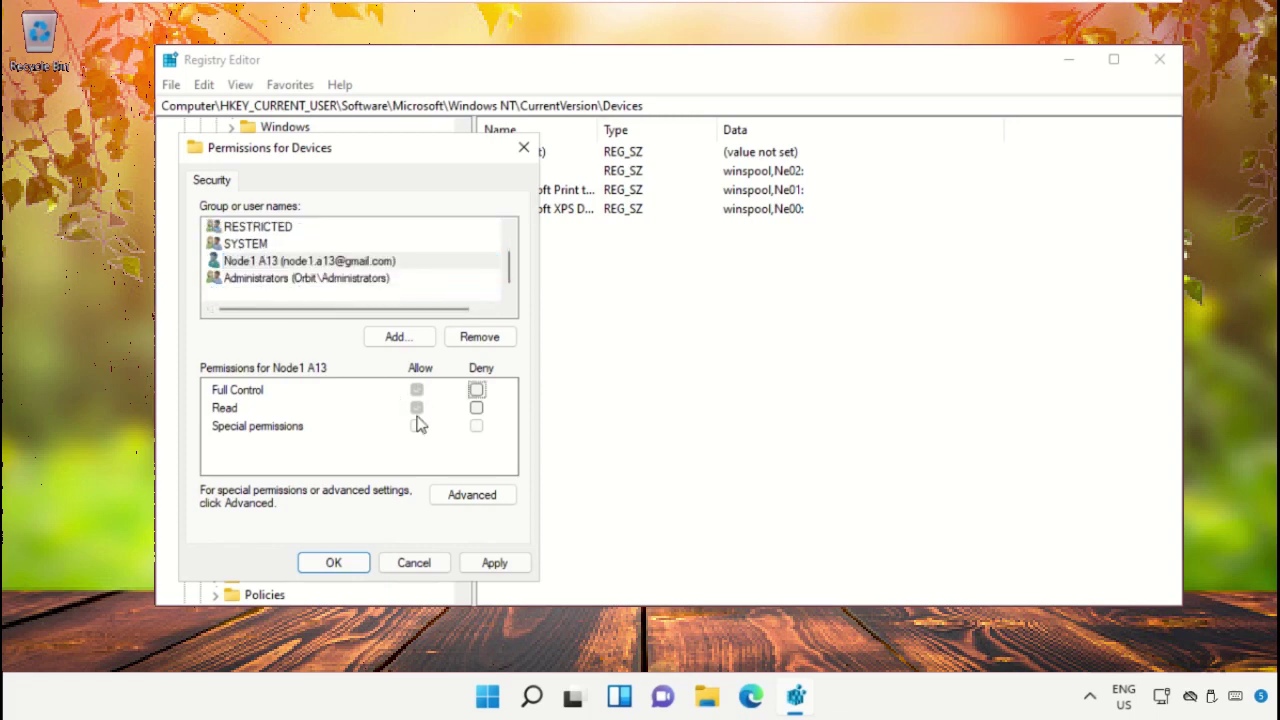
click(494, 562)
click(355, 565)
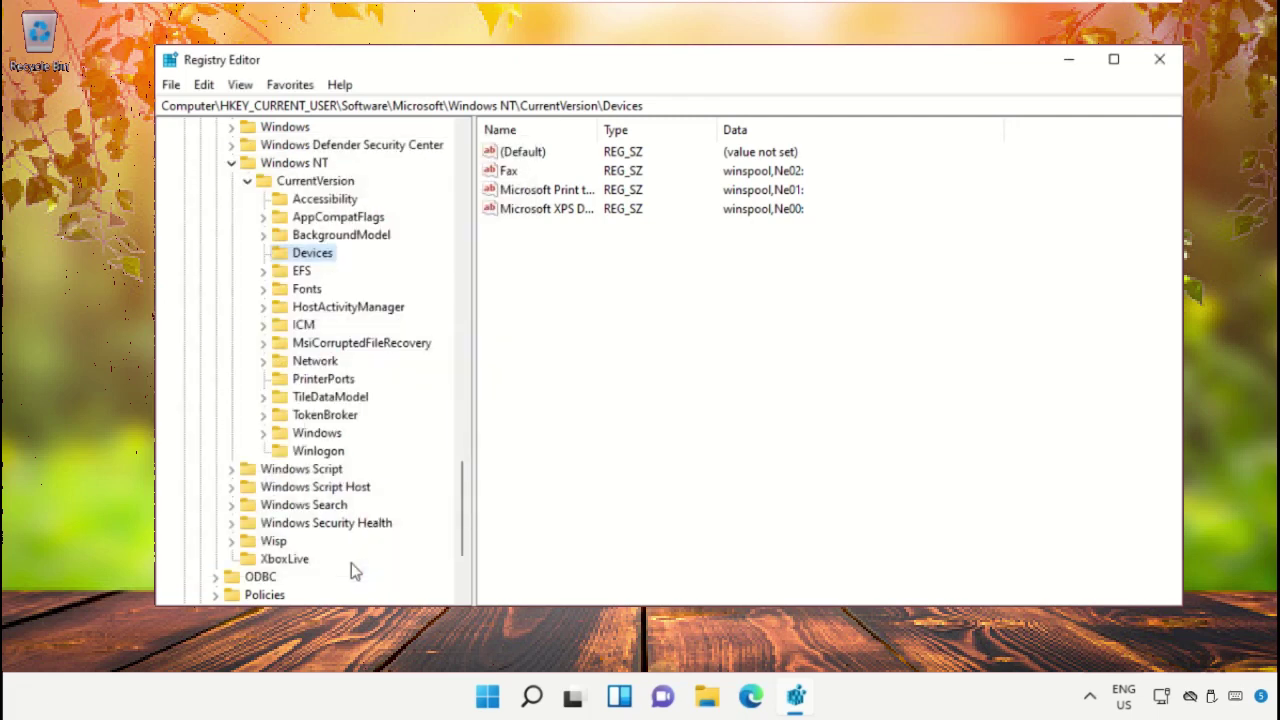
- In the permissions of the PrinterPorts key, allow Full Control for ALL APPLICATION PACKAGES and the Account Unknown entry
click(300, 383)
right_click(300, 387)
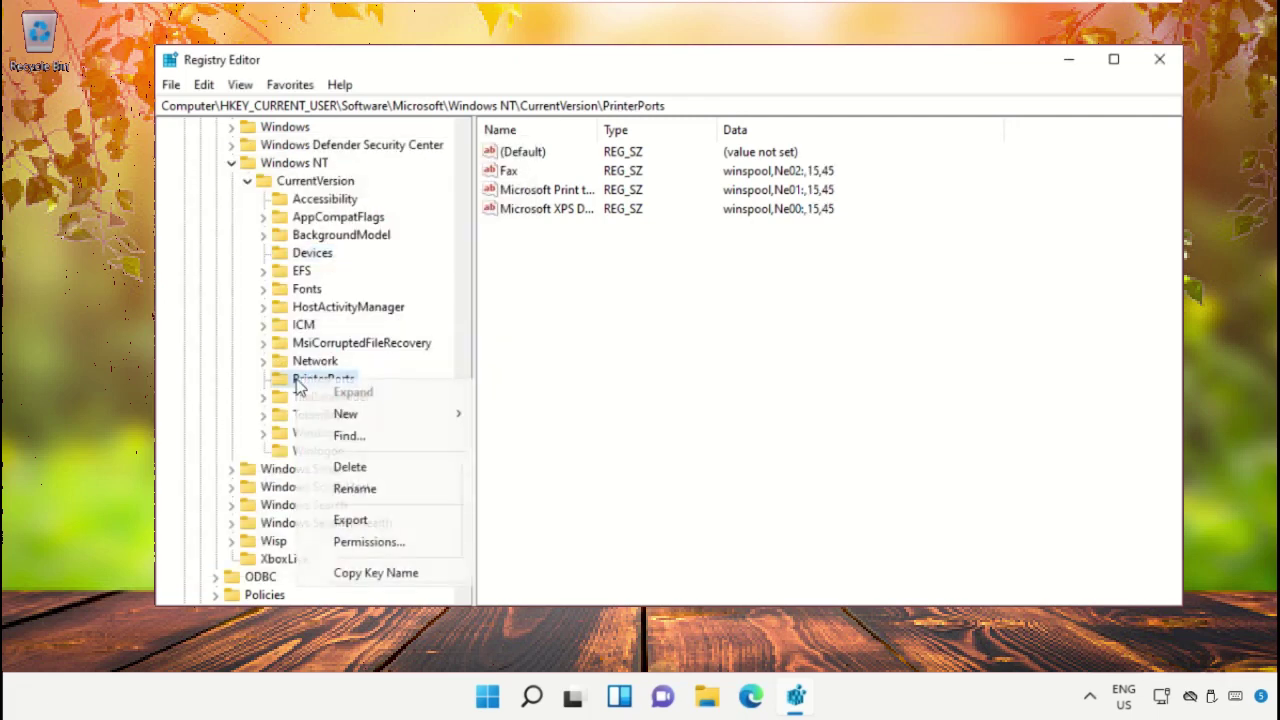
click(360, 545)
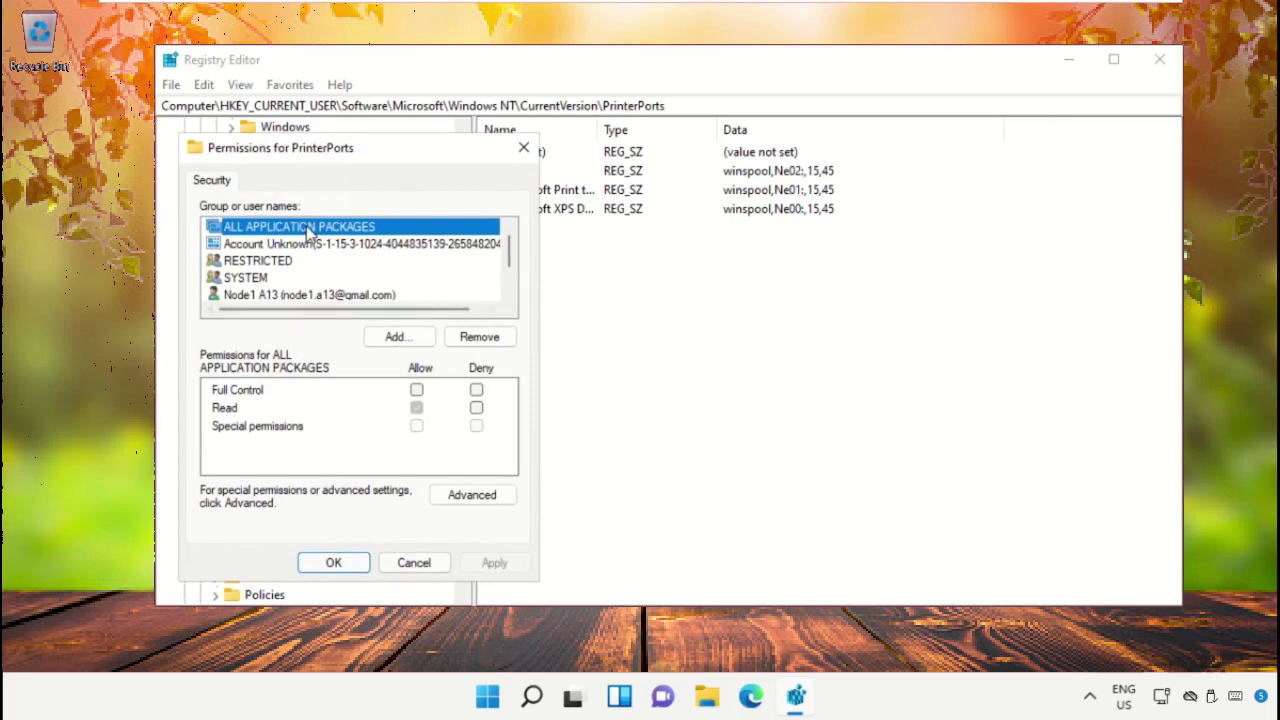
click(416, 390)
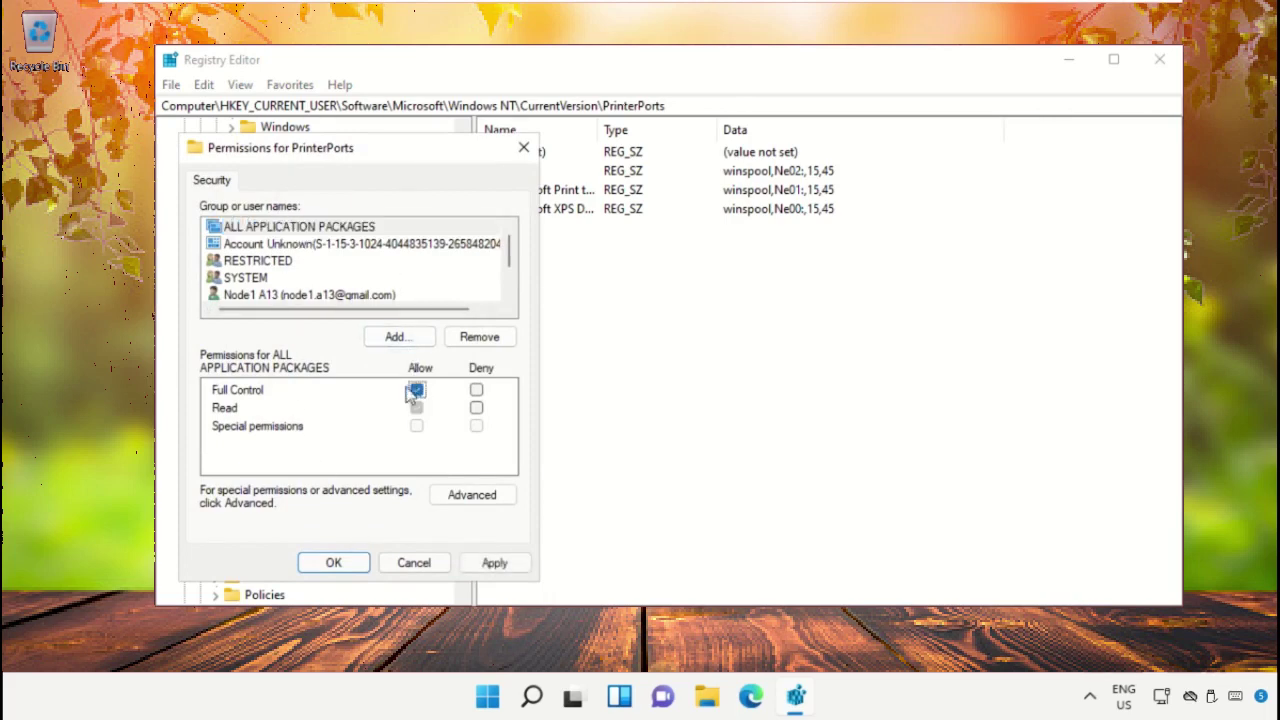
click(236, 246)
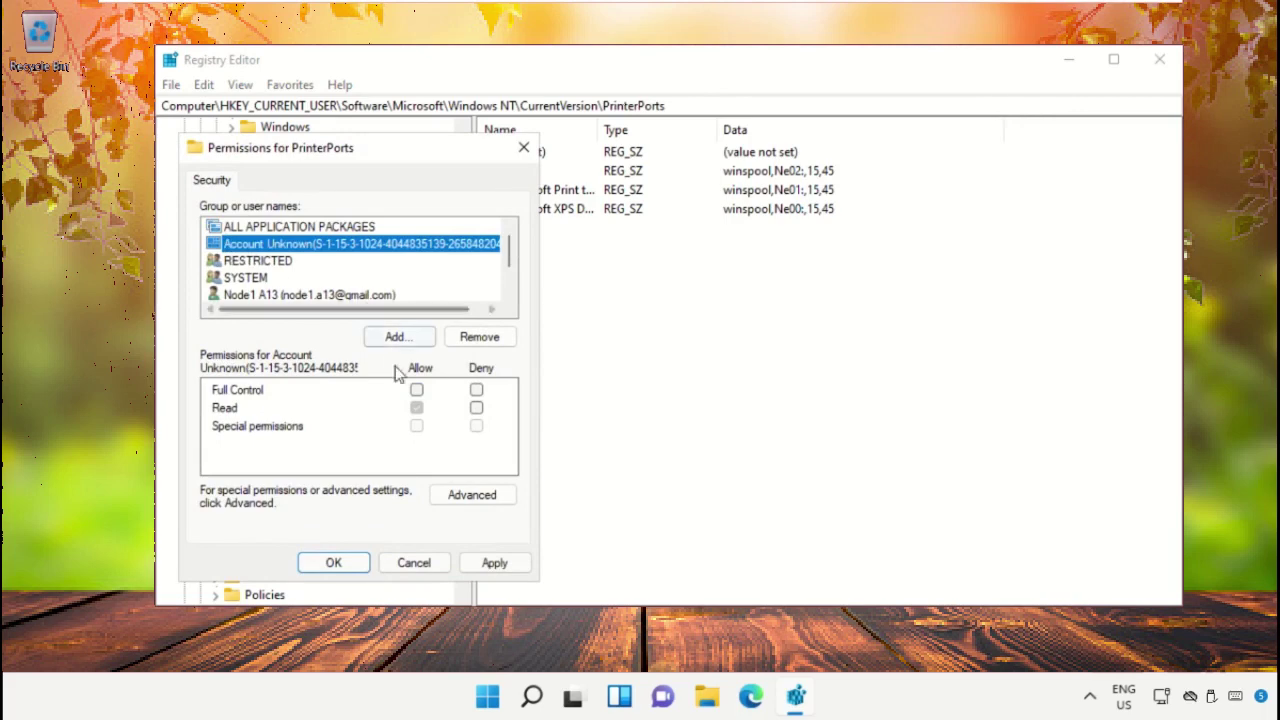
click(416, 390)
- Check the PrinterPorts permissions of SYSTEM, the signed-in user account and Administrators, and apply and accept the permission changes
click(258, 282)
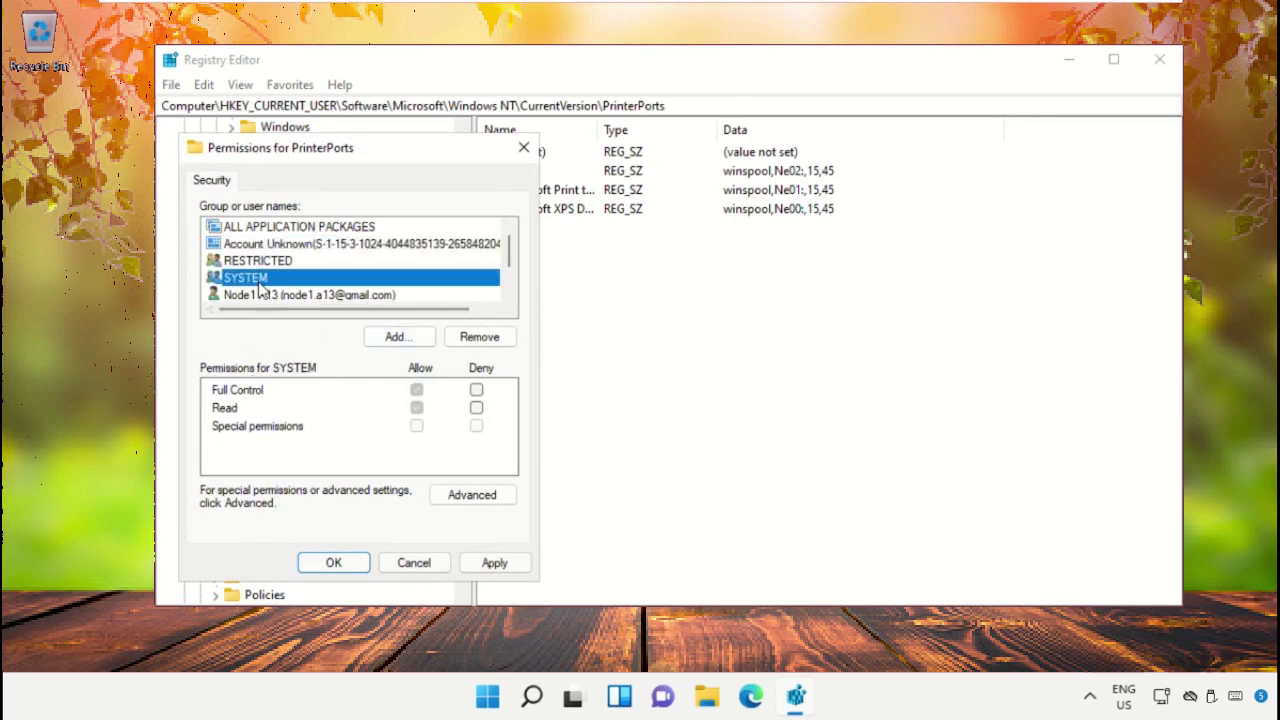
click(417, 392)
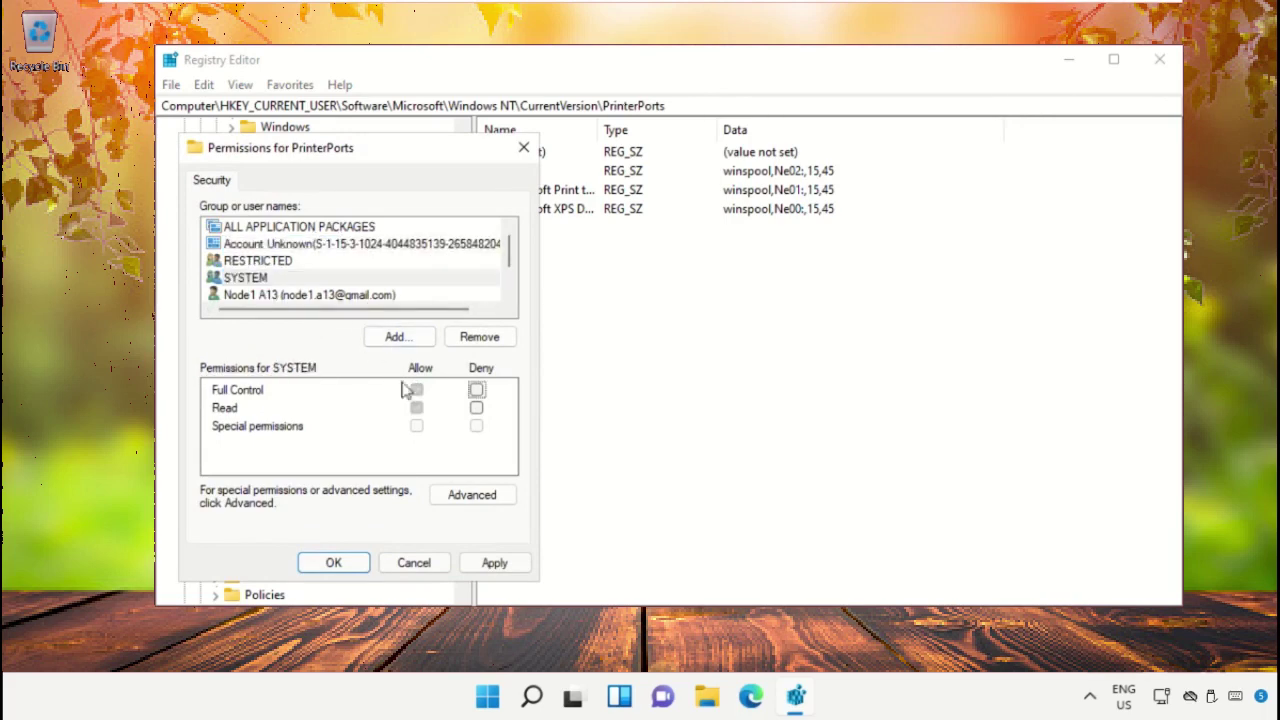
scroll(323, 297, down, 1)
click(316, 265)
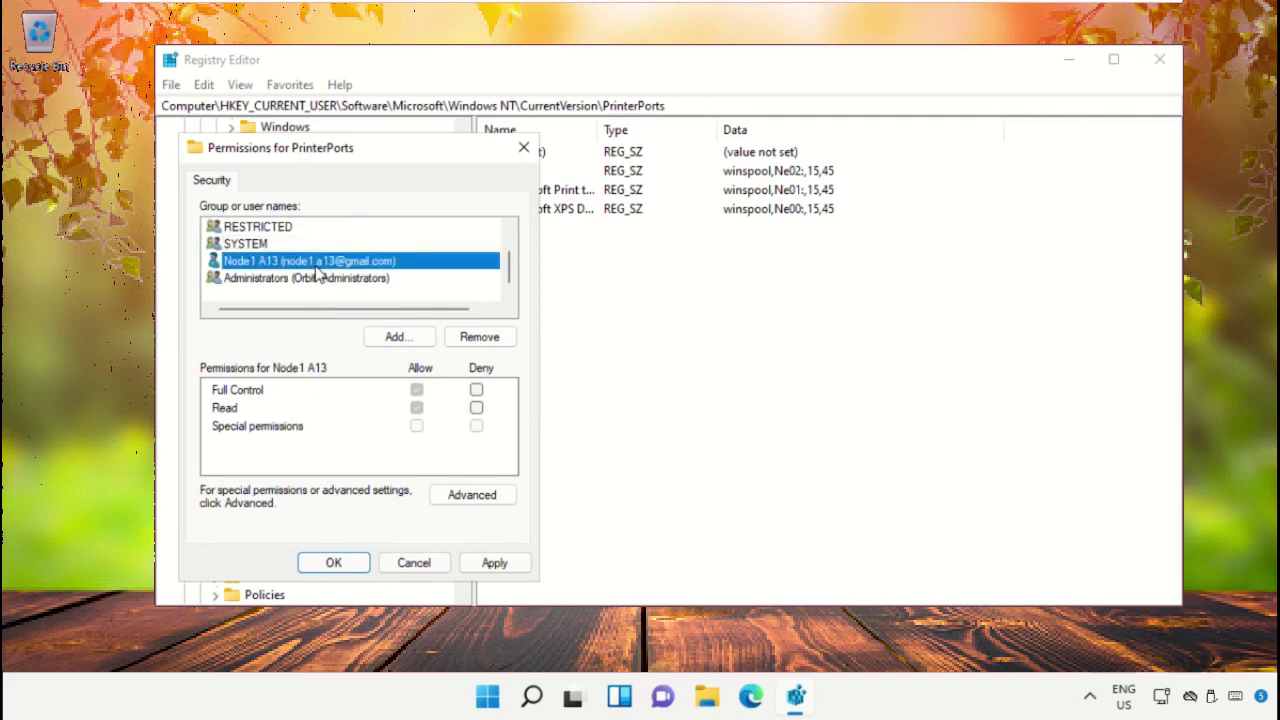
click(318, 279)
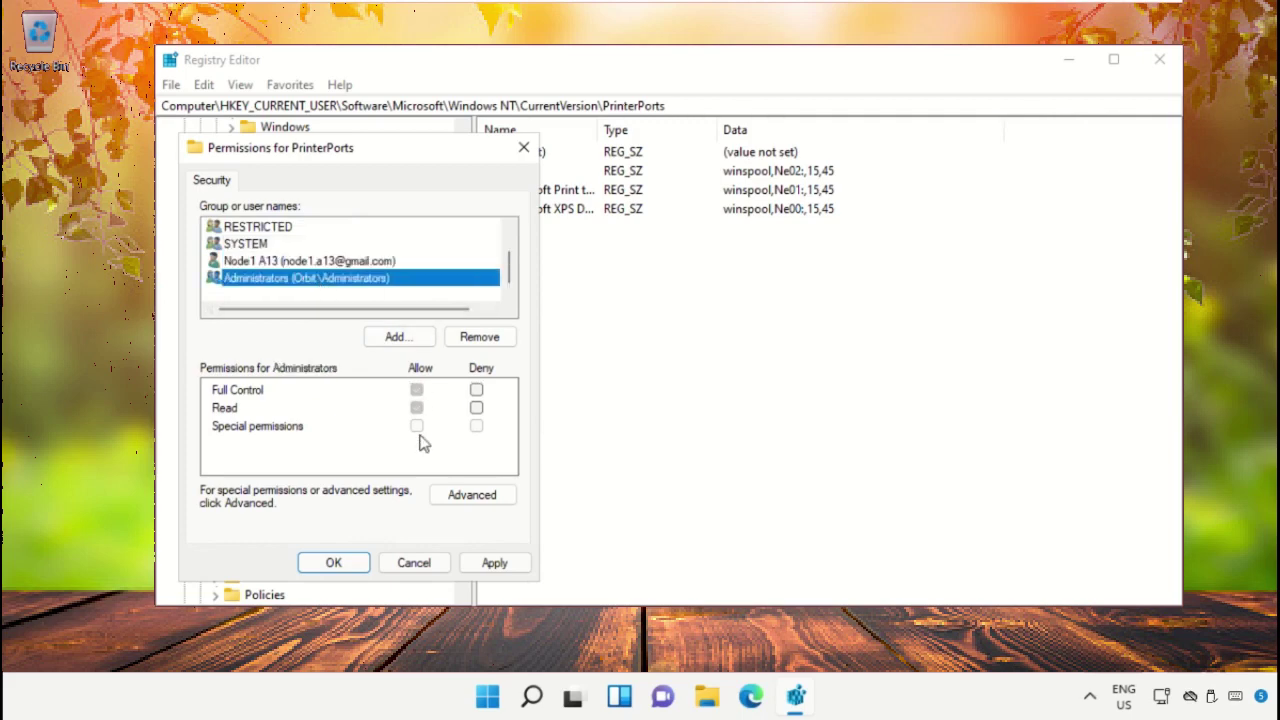
click(495, 563)
click(333, 562)
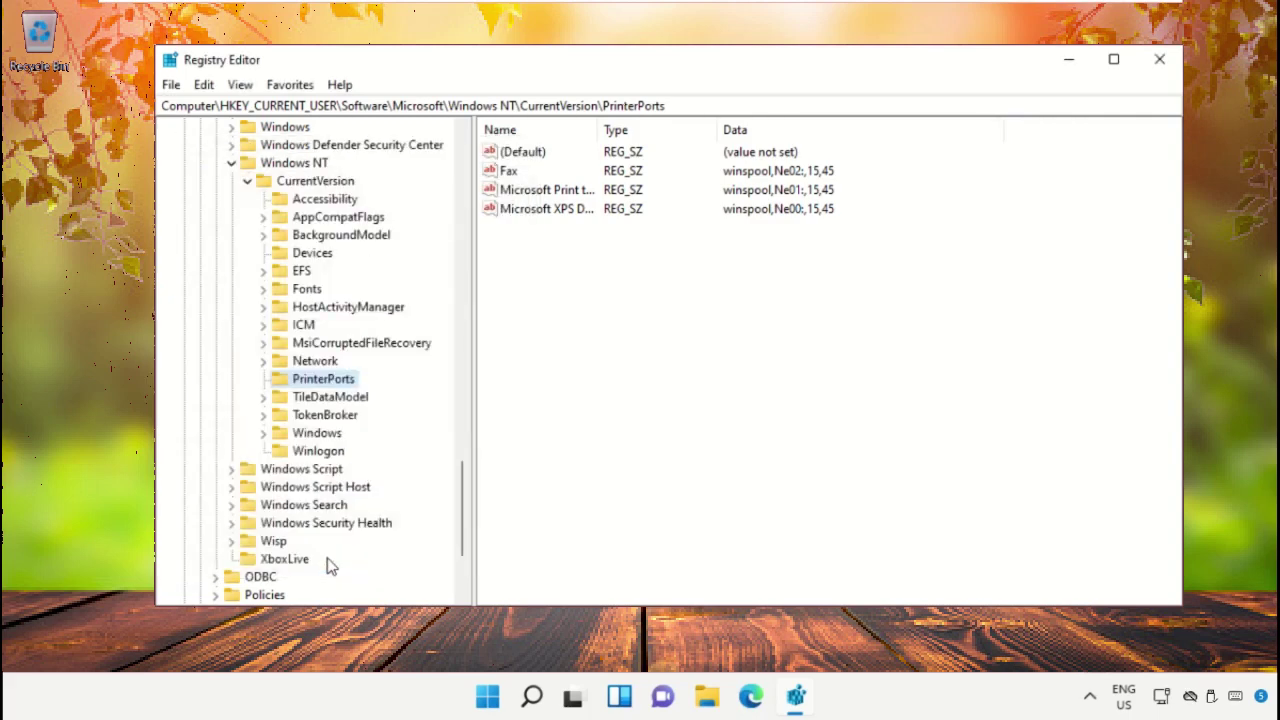
- In the permissions of the Windows key under CurrentVersion, allow Full Control for ALL APPLICATION PACKAGES and the entry listed only by its SID
click(300, 438)
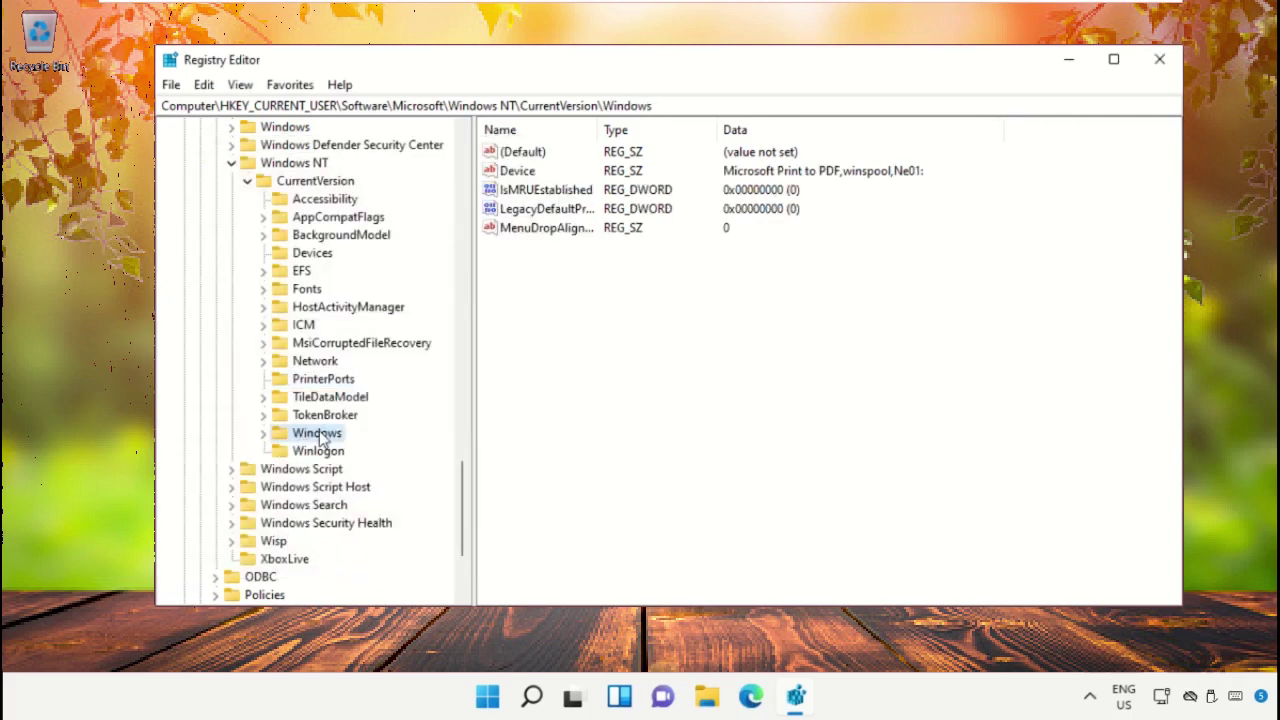
right_click(320, 438)
click(401, 596)
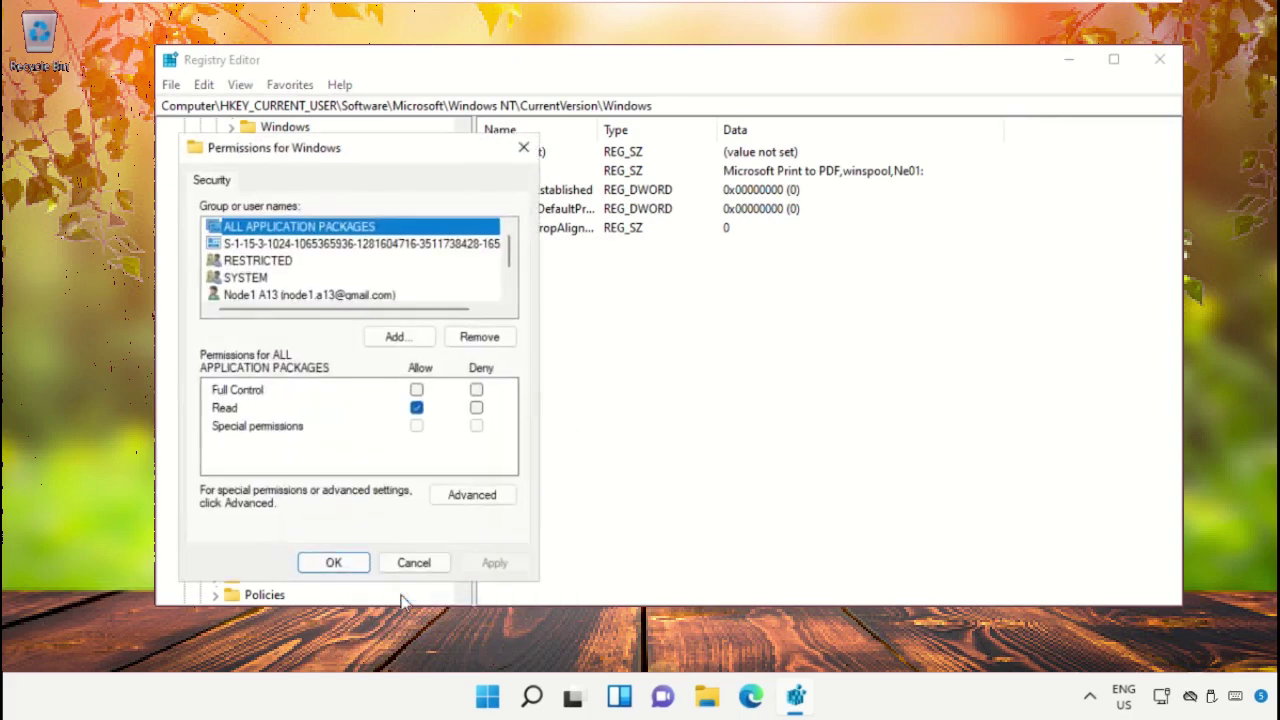
click(416, 390)
click(313, 252)
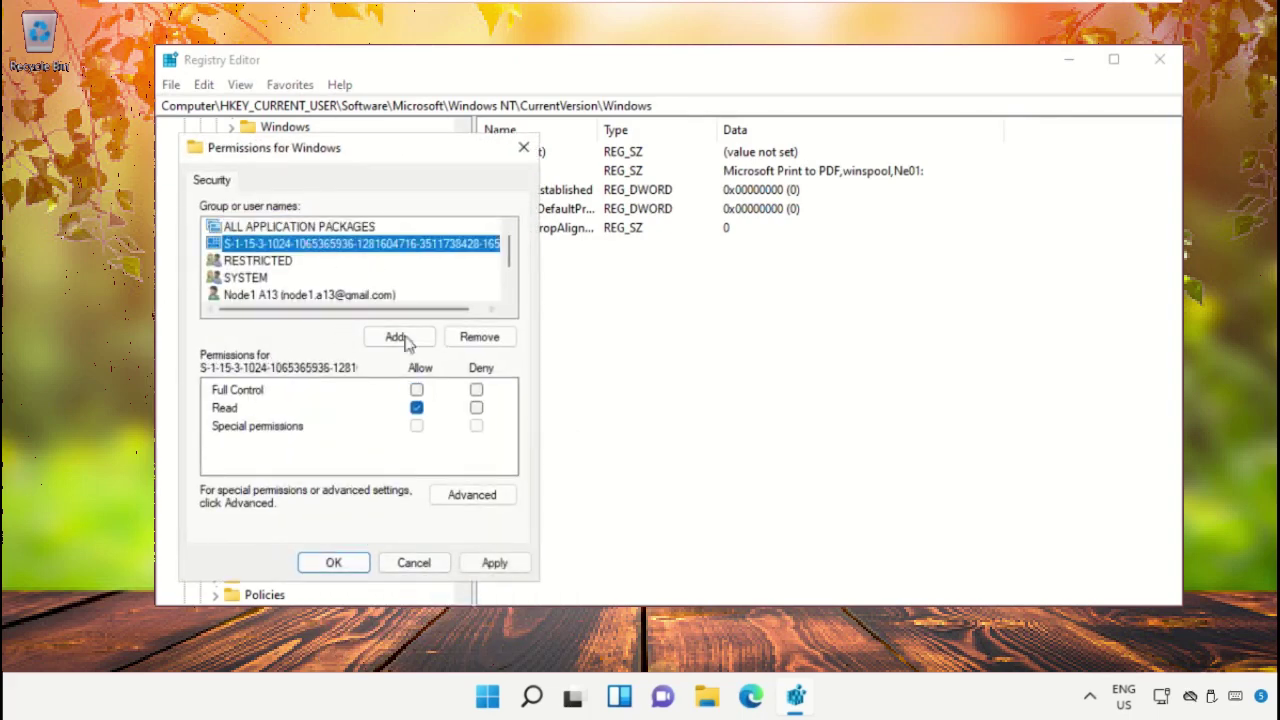
click(416, 390)
- Allow Full Control on the Windows key for SYSTEM and the signed-in user account, check Administrators, and apply and accept the changes
click(262, 279)
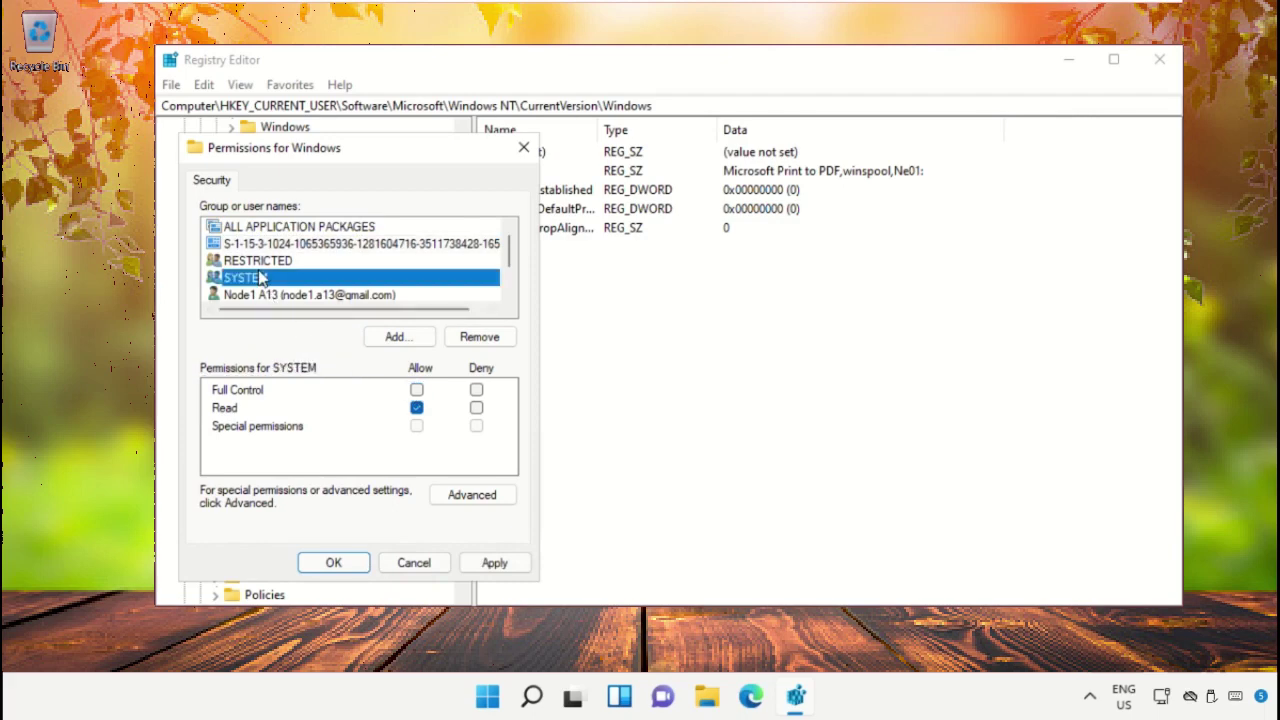
click(416, 390)
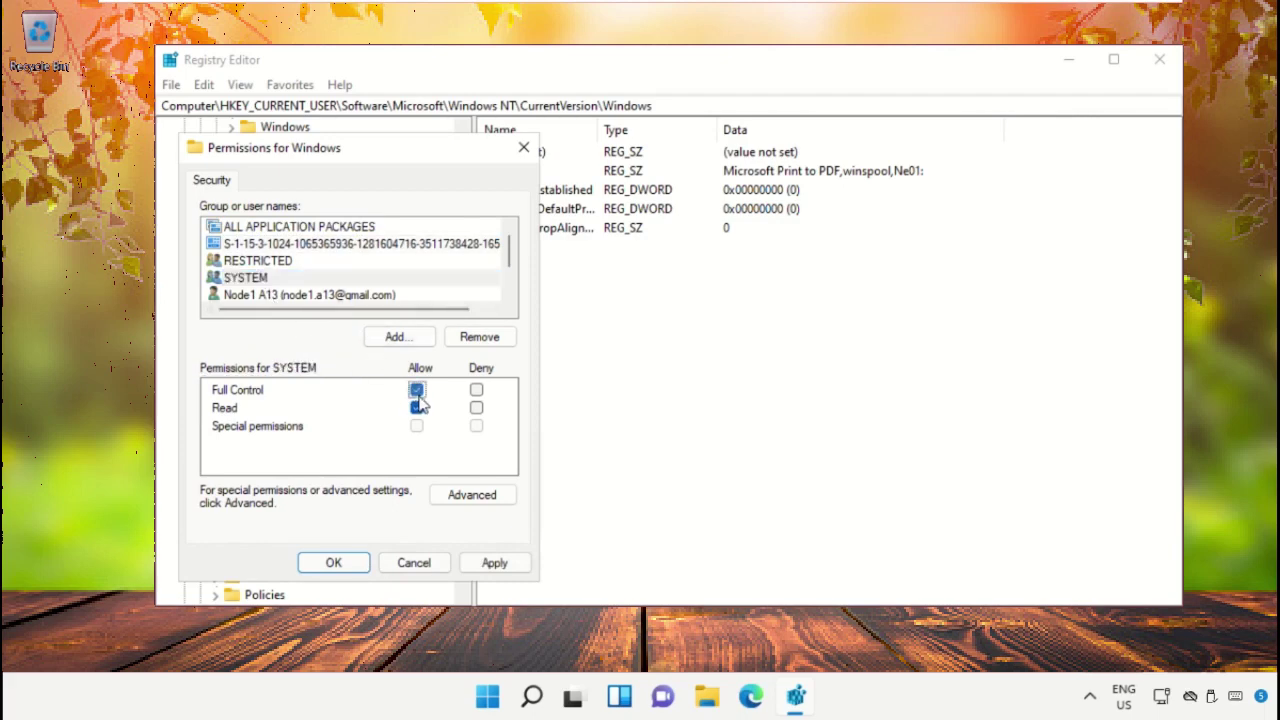
scroll(335, 290, down, 1)
click(327, 262)
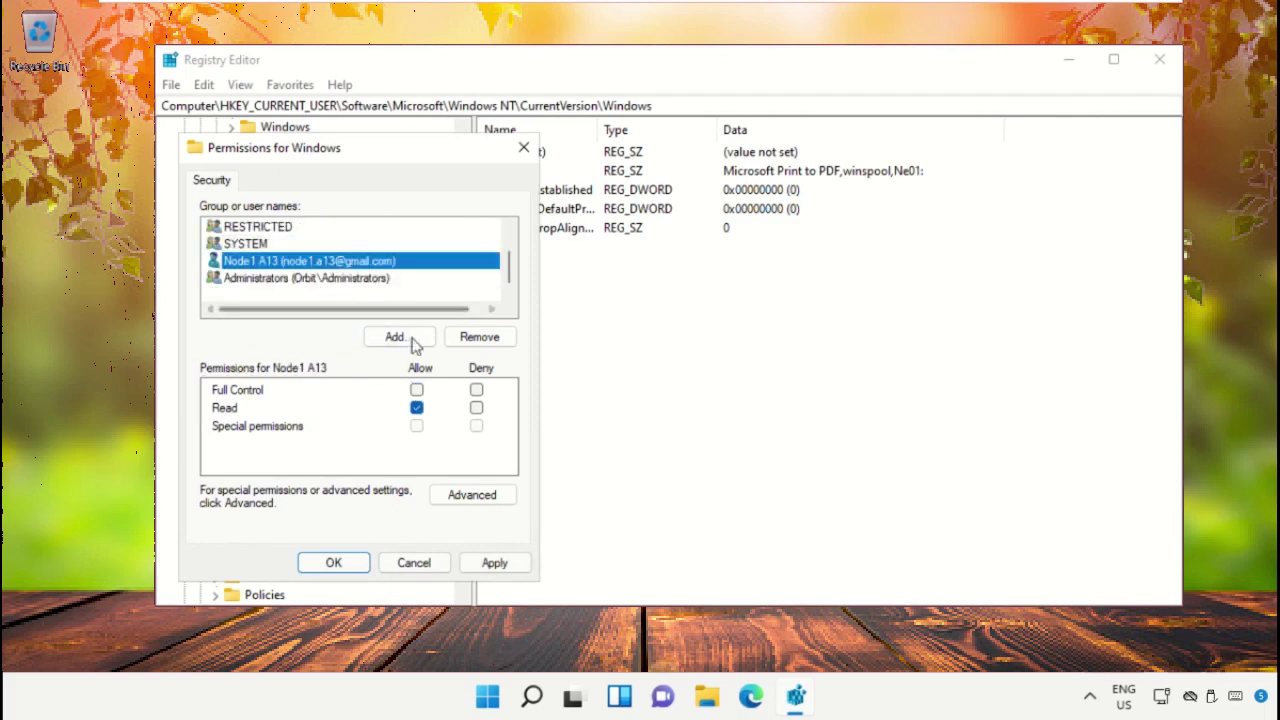
click(416, 390)
click(343, 281)
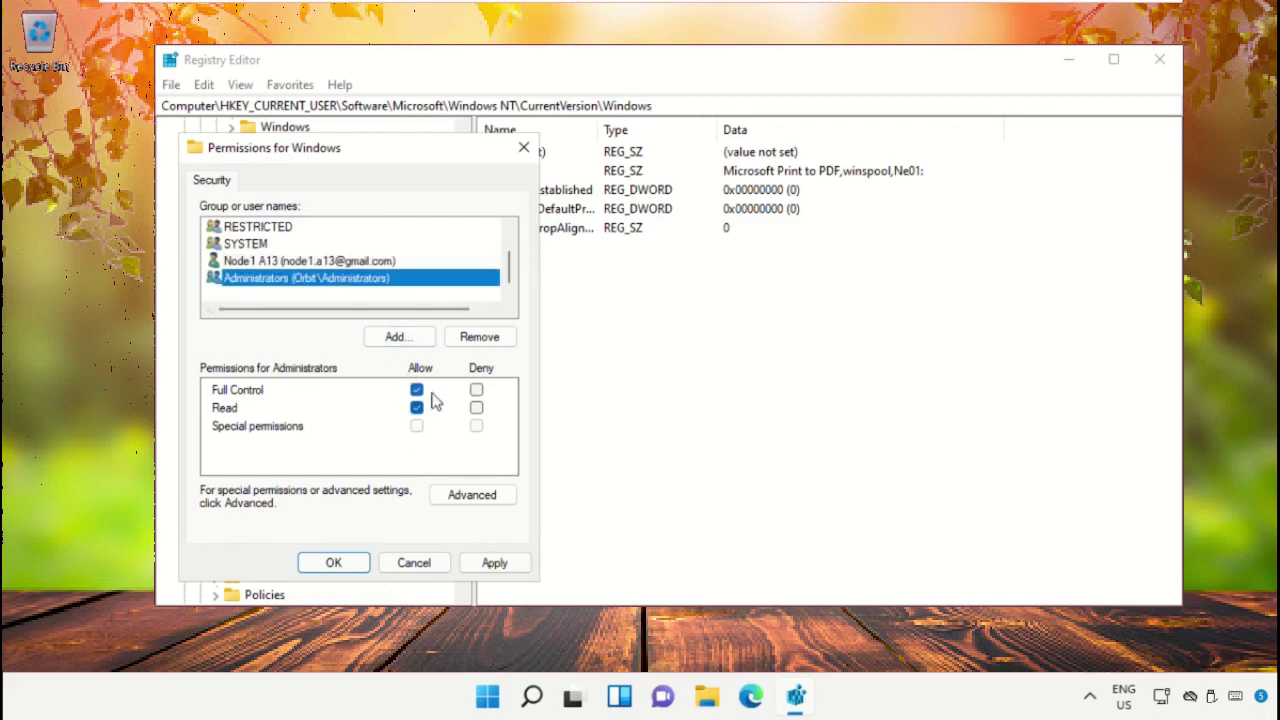
click(494, 563)
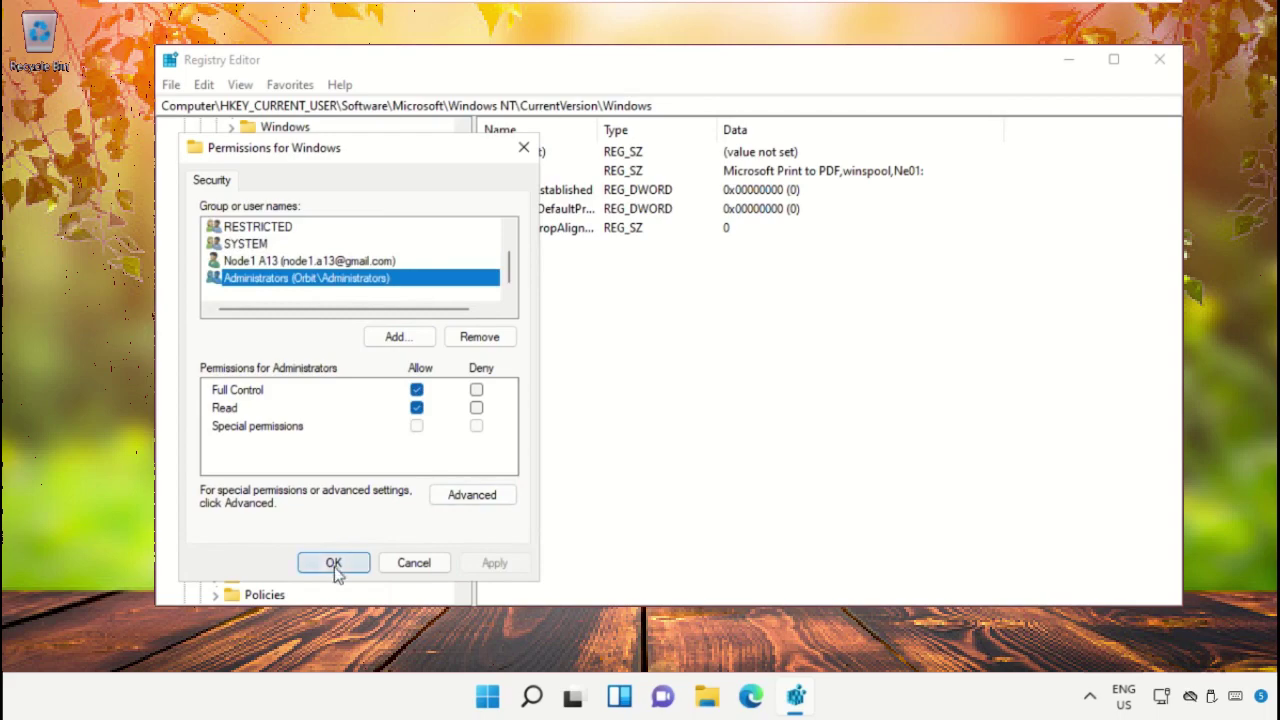
click(334, 563)
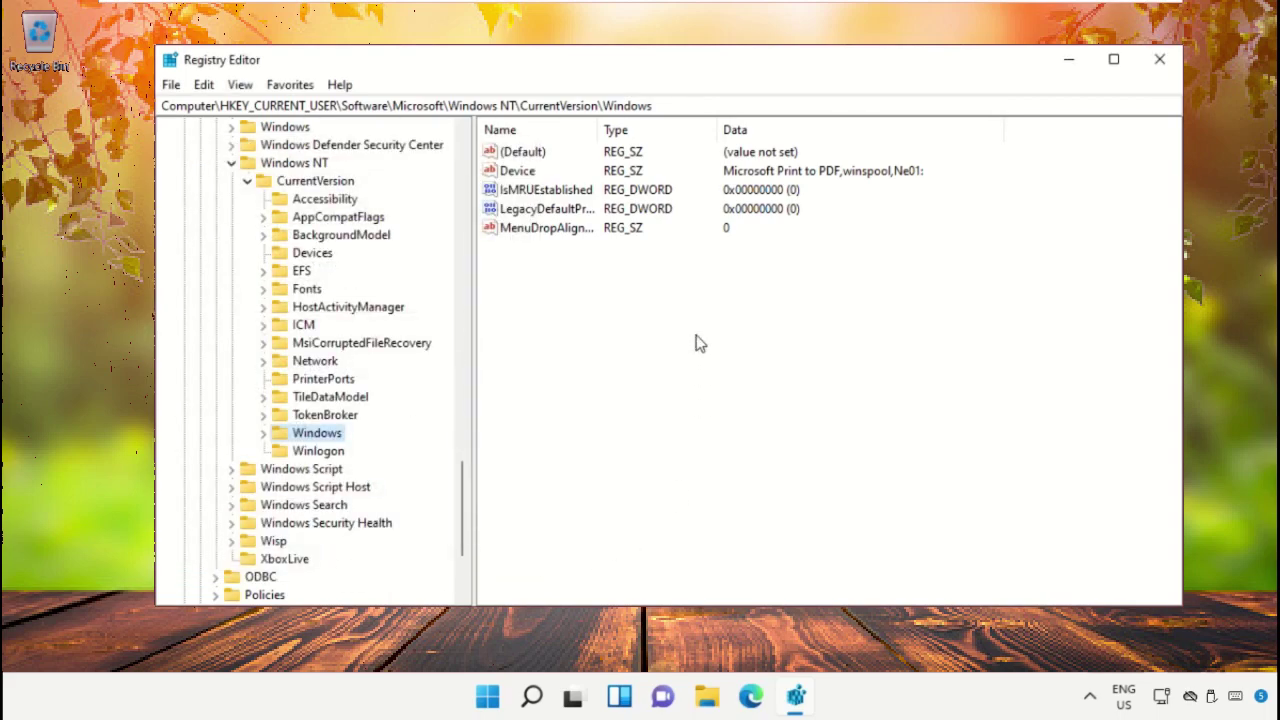
- Close Registry Editor and open the computer's power options
click(1159, 60)
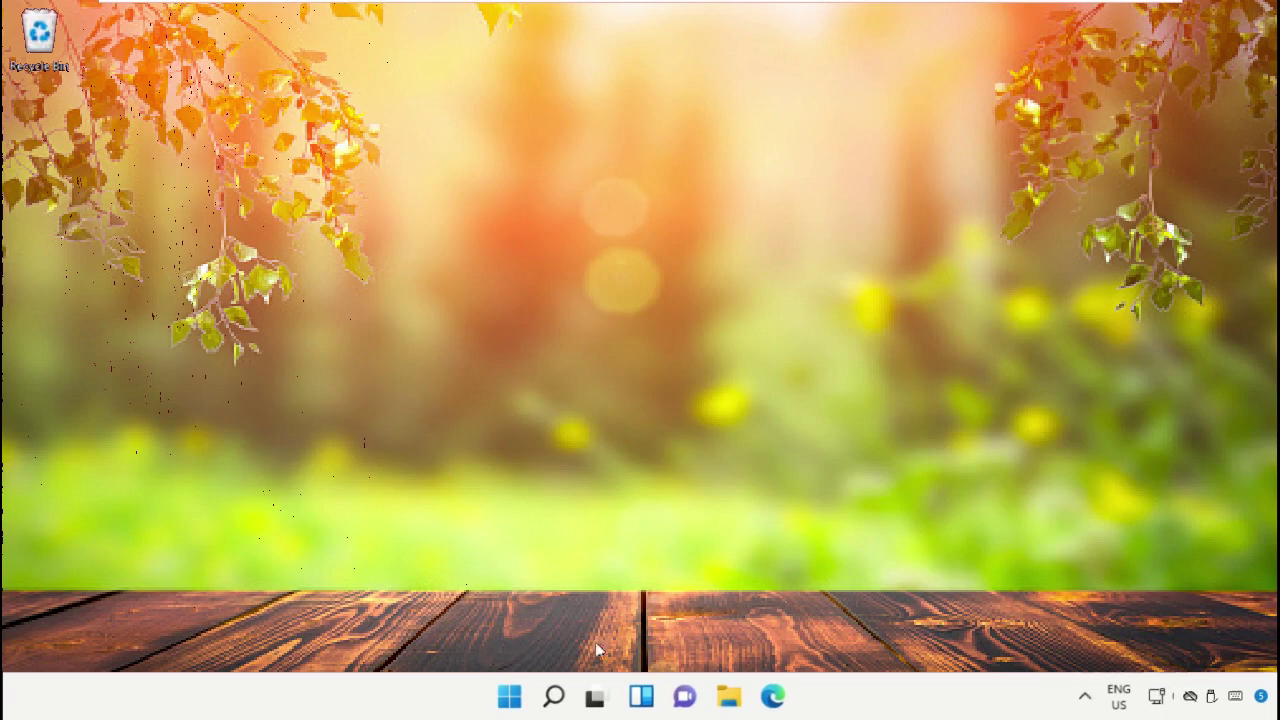
click(511, 698)
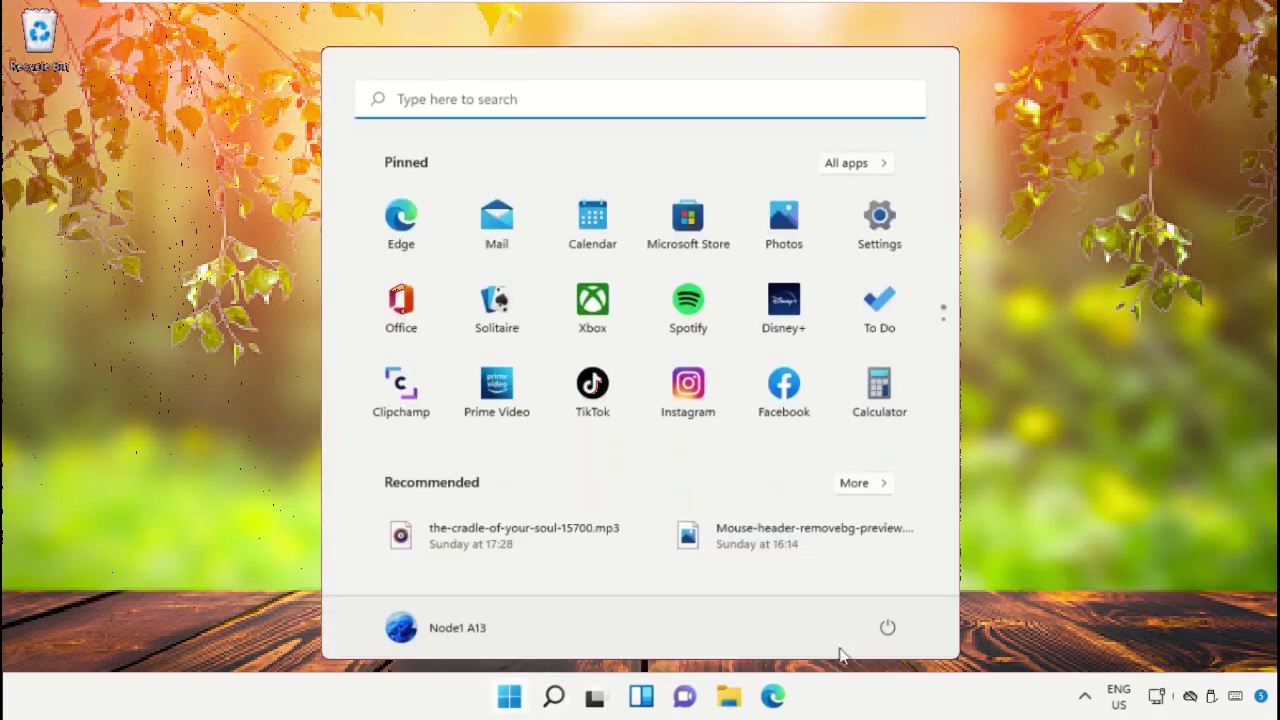
click(887, 630)
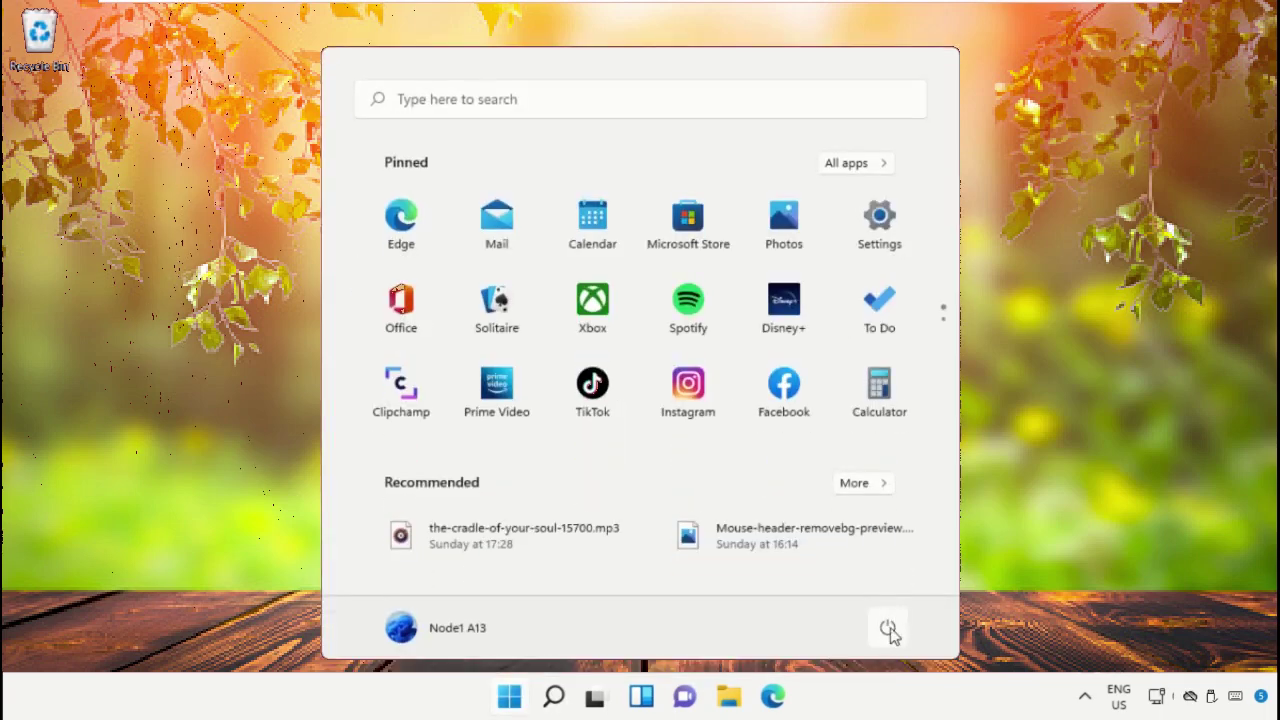